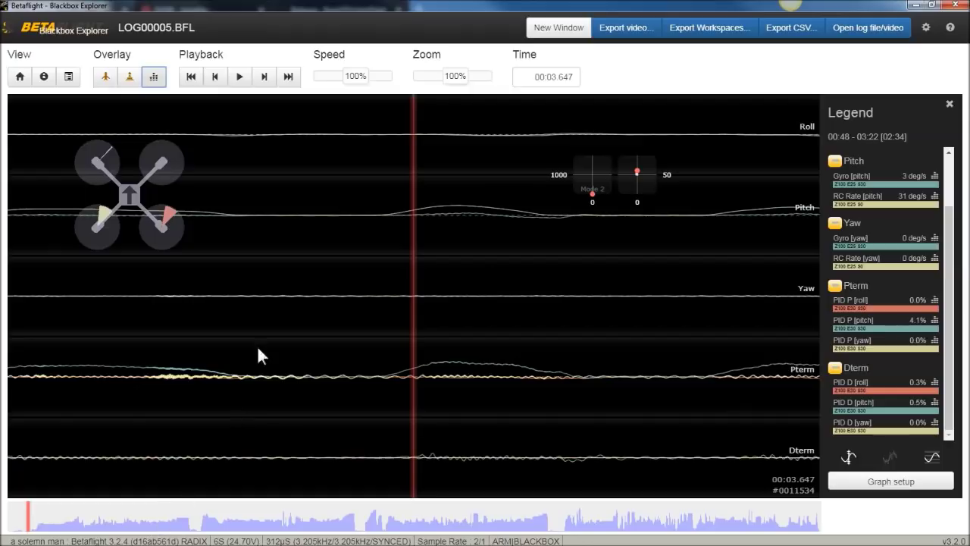
- Review the log header information for LOG00005.BFL, covering PIDs, filters, hardware options and the dynamic filter feature
left_click(44, 78)
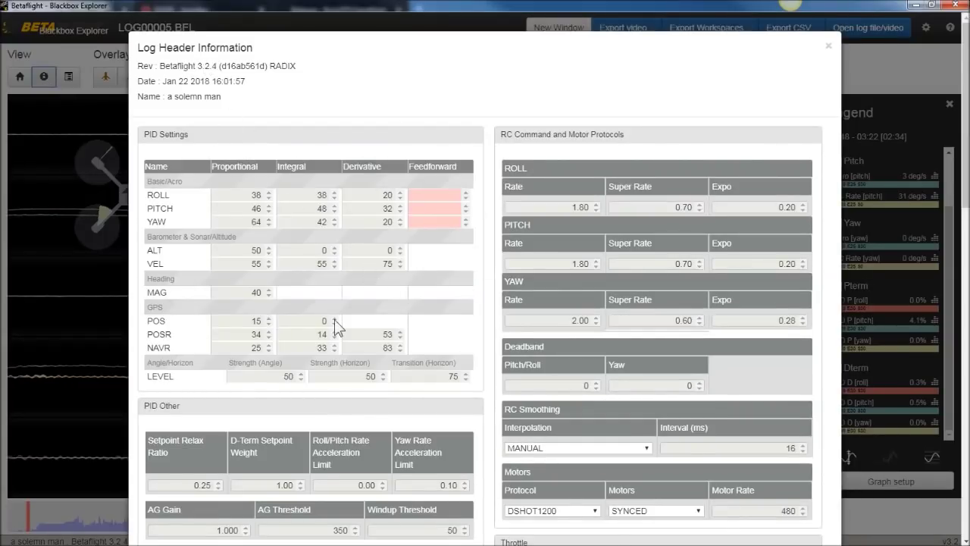
scroll(334, 319, "down", 7)
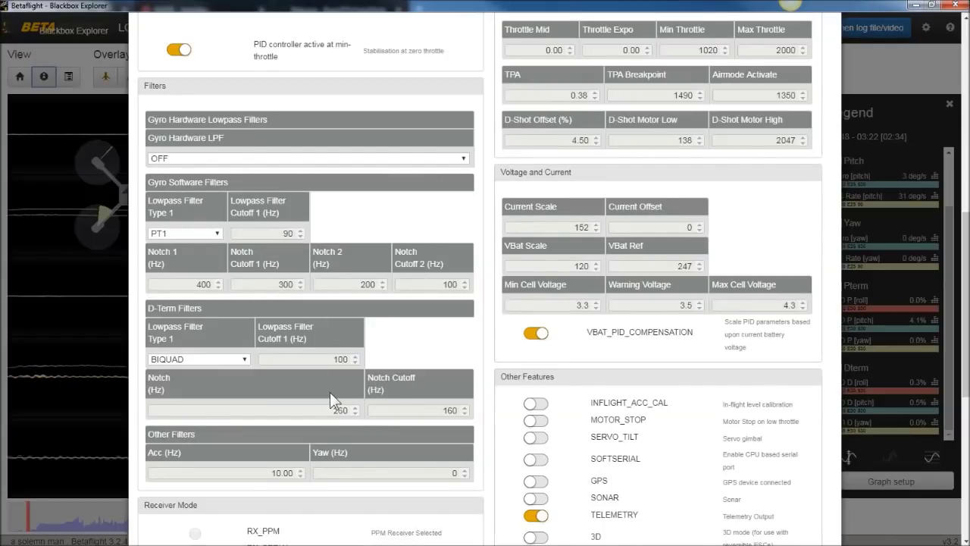
scroll(385, 418, "down", 5)
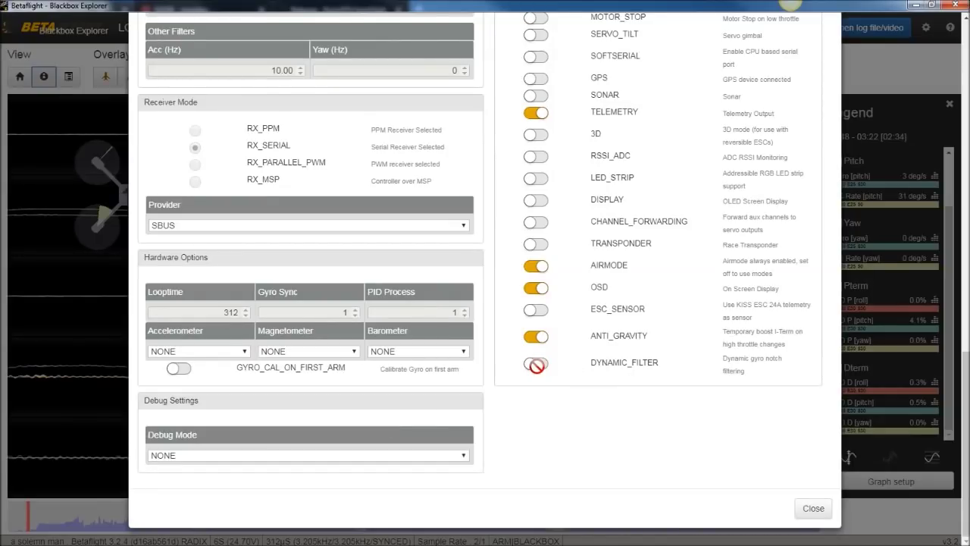
scroll(536, 365, "up", 15)
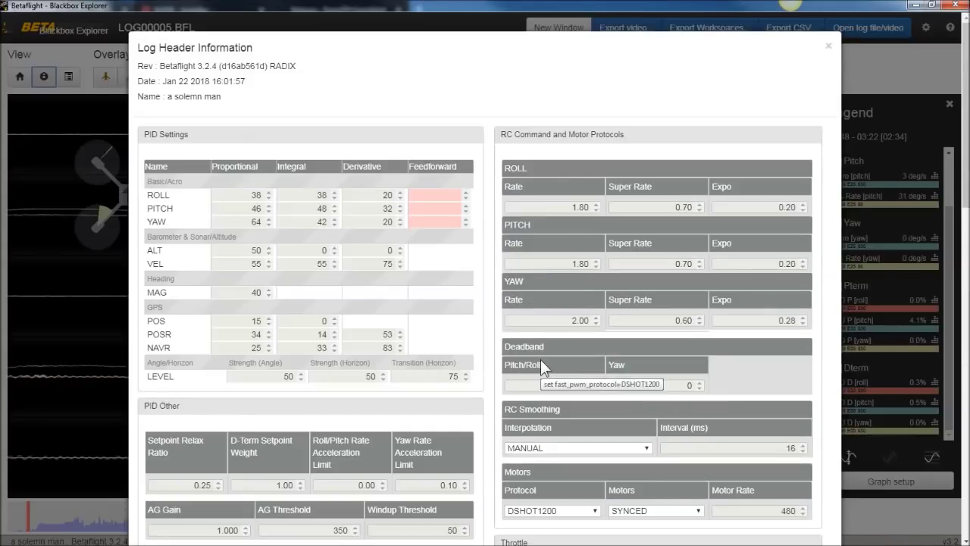
left_click(829, 45)
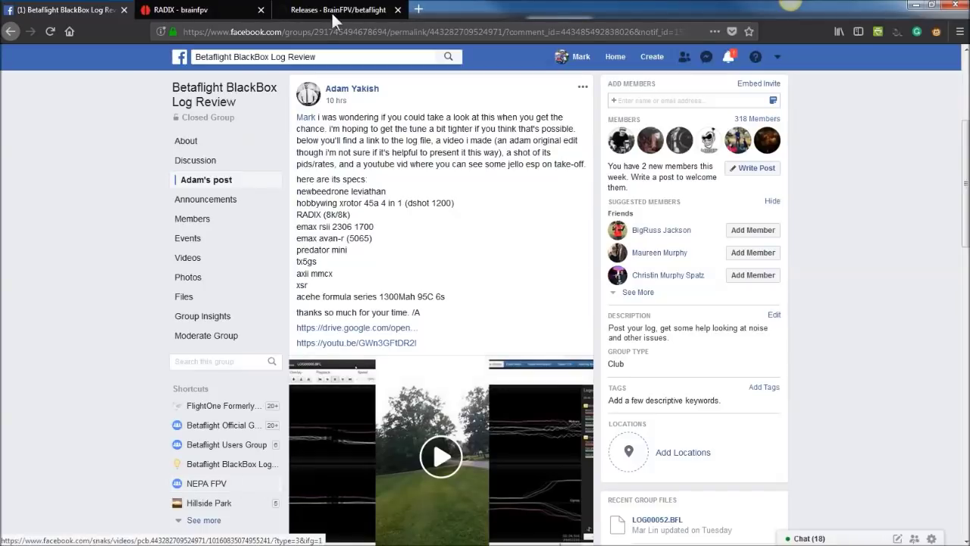
- View the BrainFPV betaflight firmware releases on GitHub, checking the repository's code page and reopening the releases list
left_click(309, 10)
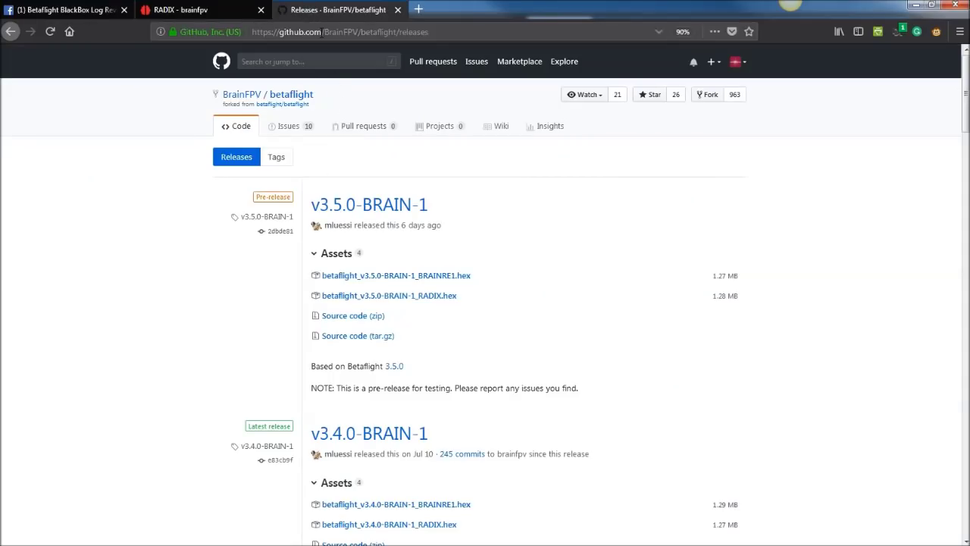
left_click(323, 32)
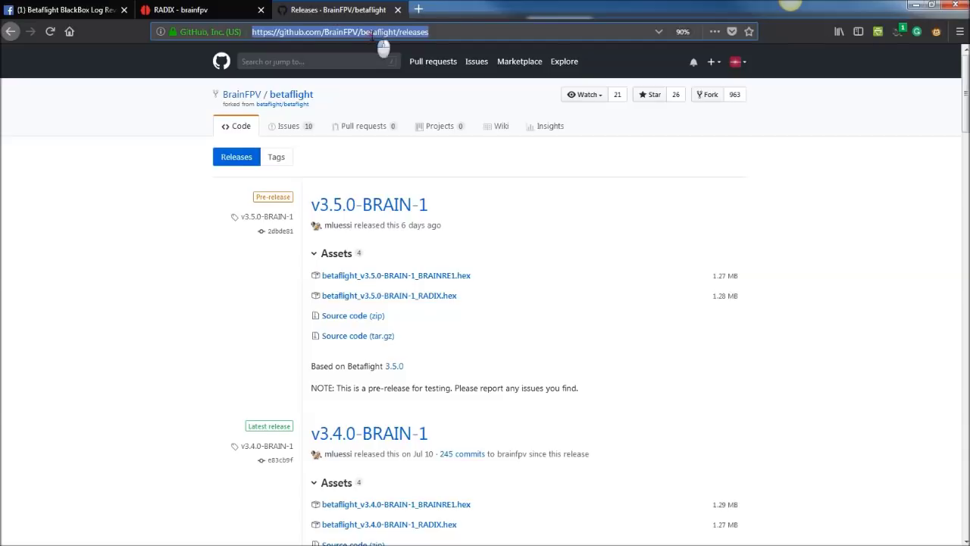
left_click(372, 31)
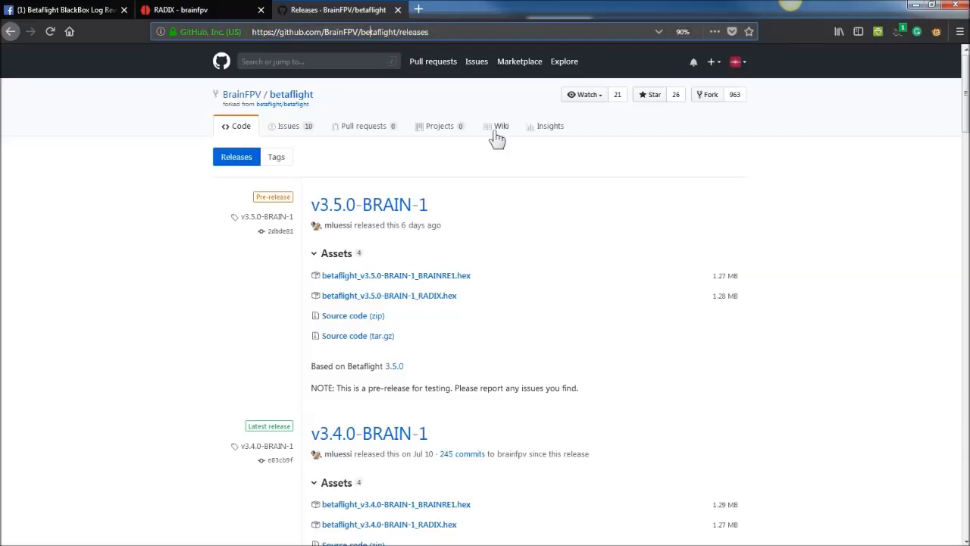
left_click(249, 135)
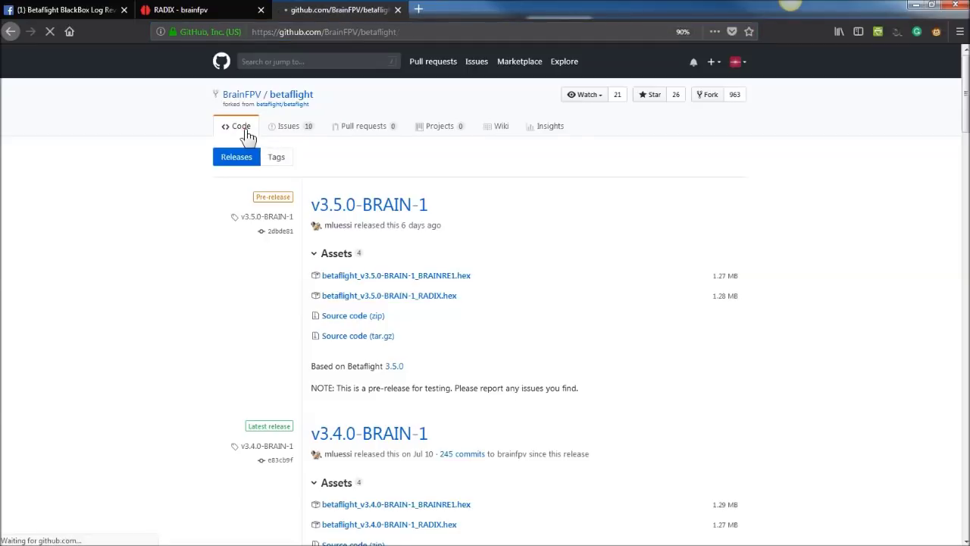
left_click(478, 188)
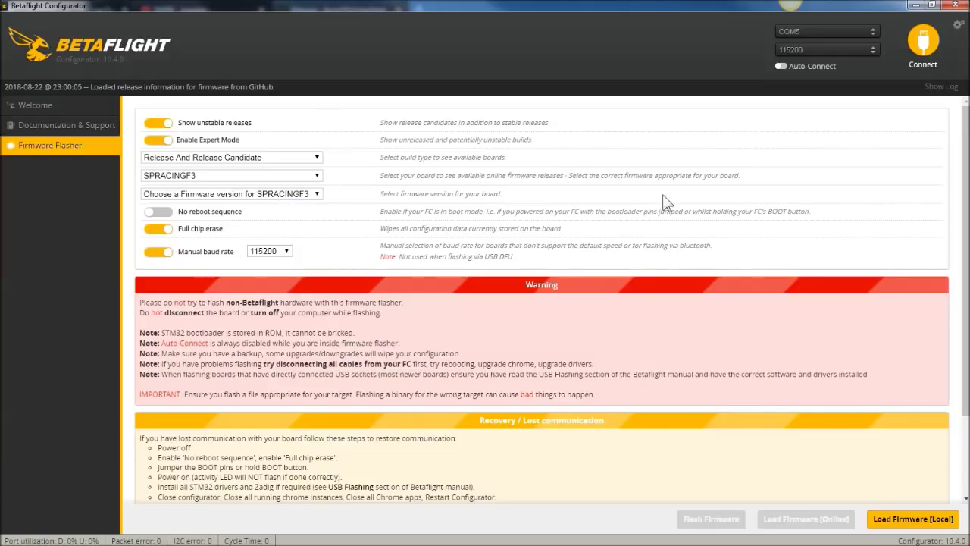
- Switch to the connected Betaflight Configurator and examine the Configuration settings from ESC/Motor Features through Other Features
left_click(915, 5)
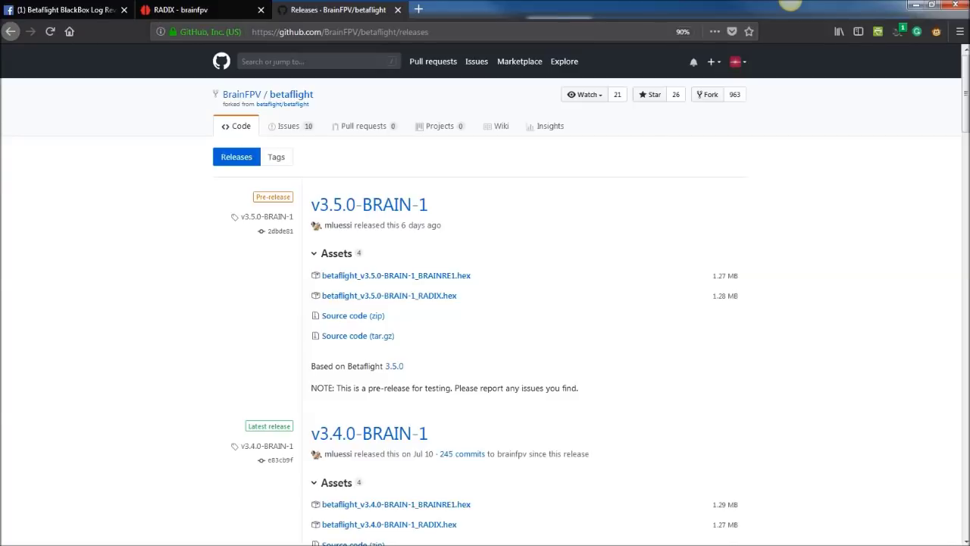
key("alt+Tab")
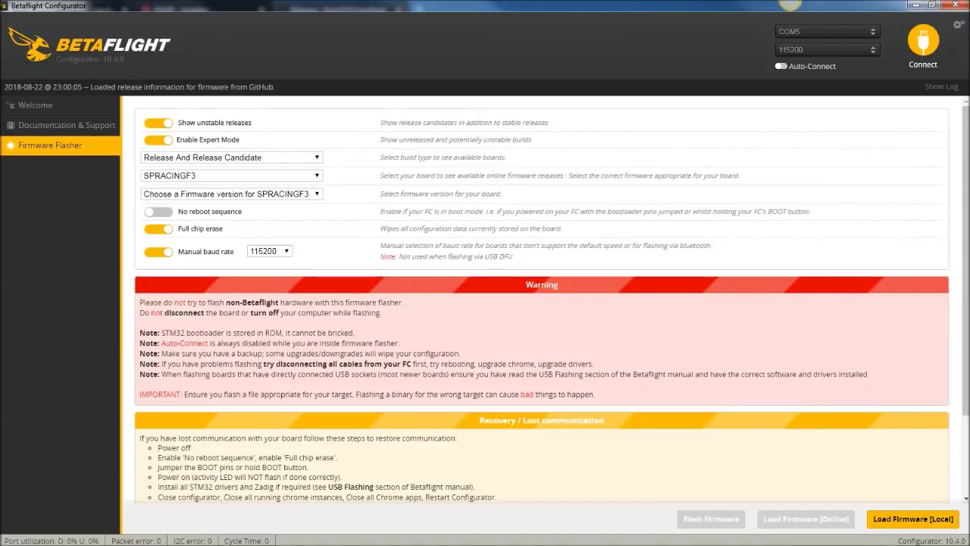
key("alt+Tab")
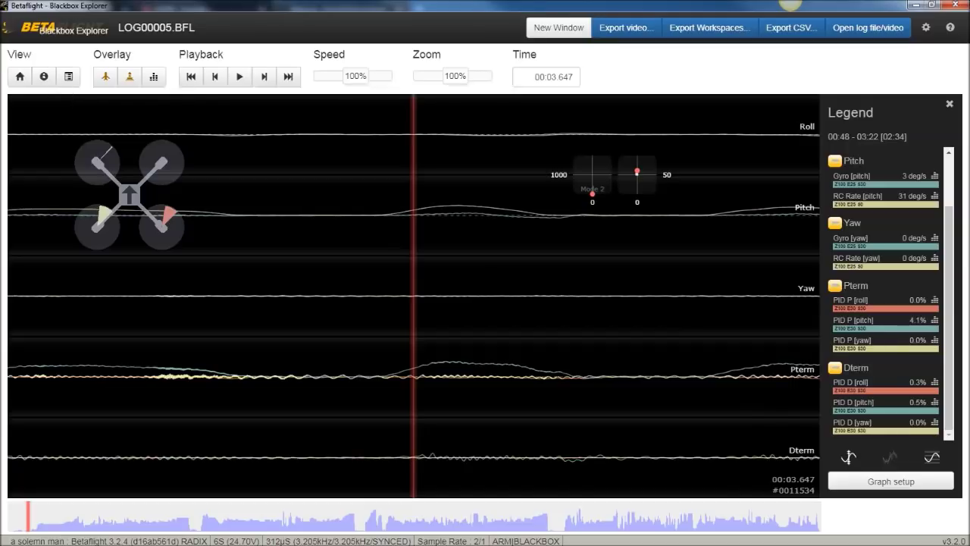
key("alt+Tab")
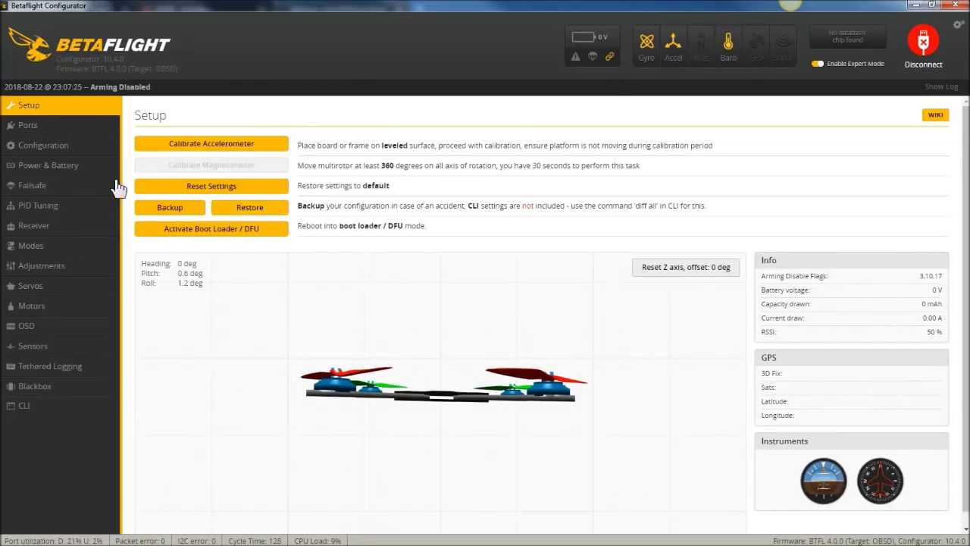
left_click(73, 153)
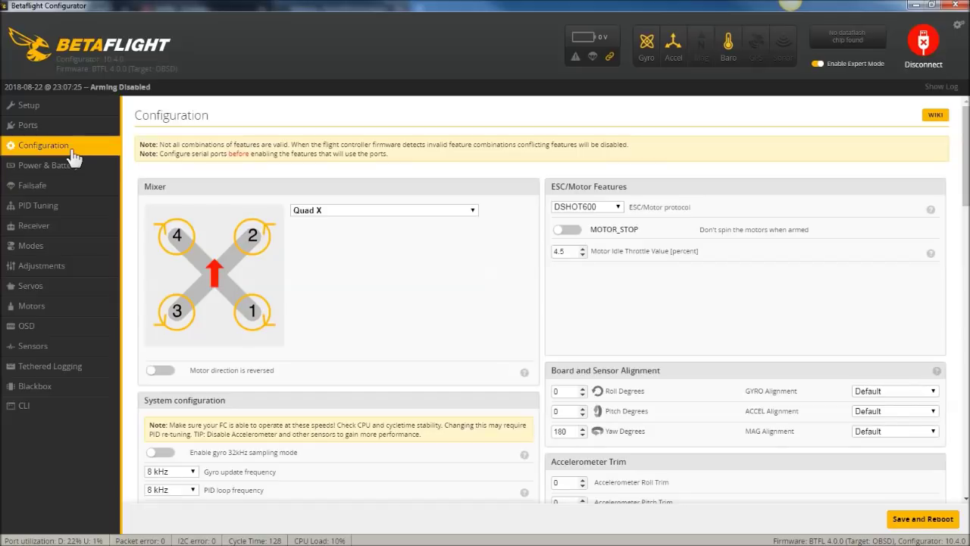
scroll(331, 261, "down", 4)
scroll(328, 254, "down", 5)
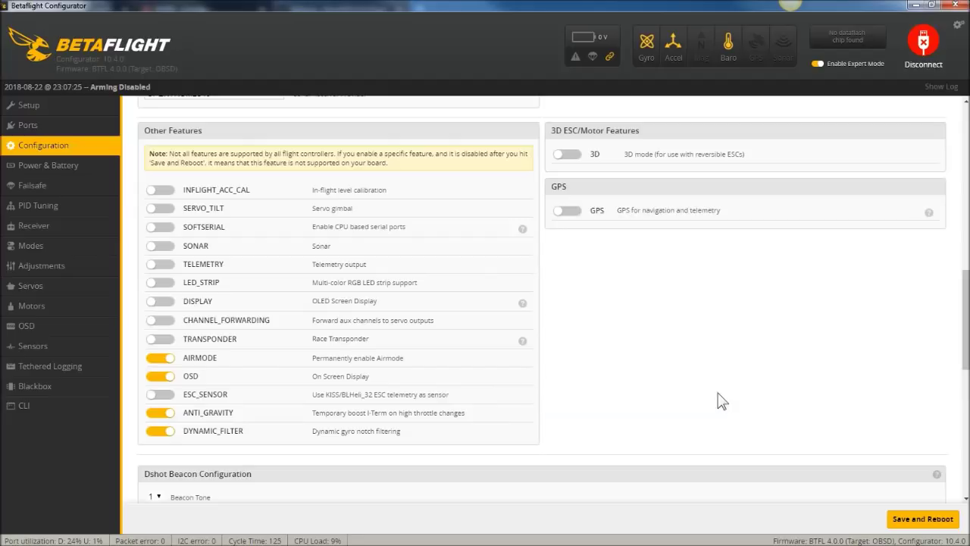
scroll(637, 393, "up", 3)
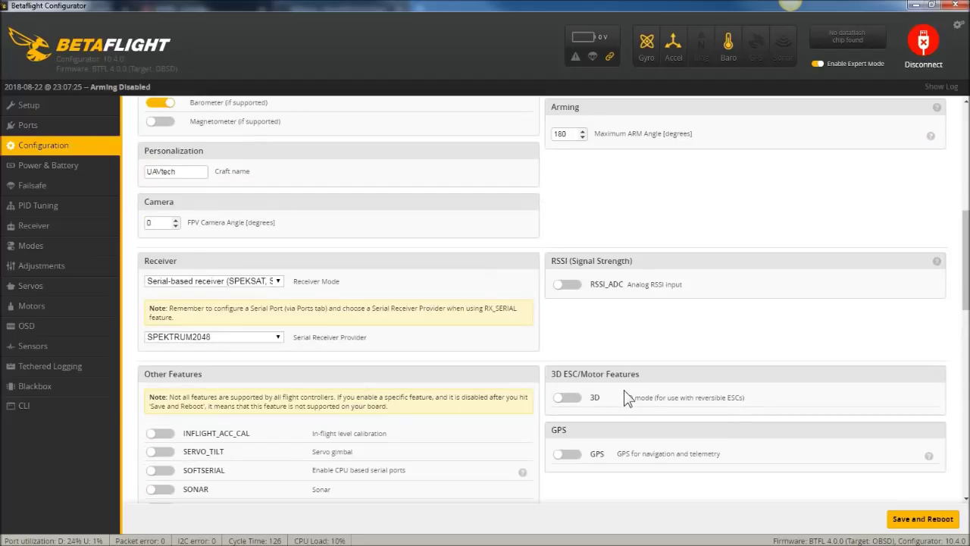
scroll(392, 387, "up", 5)
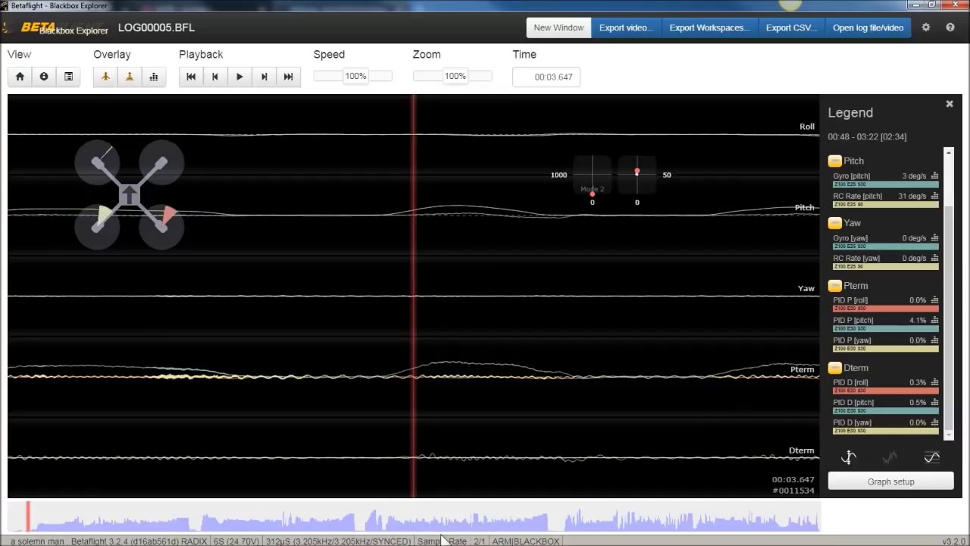
- Reopen the log header information and check the logged motor protocol and throttle settings
left_click(44, 76)
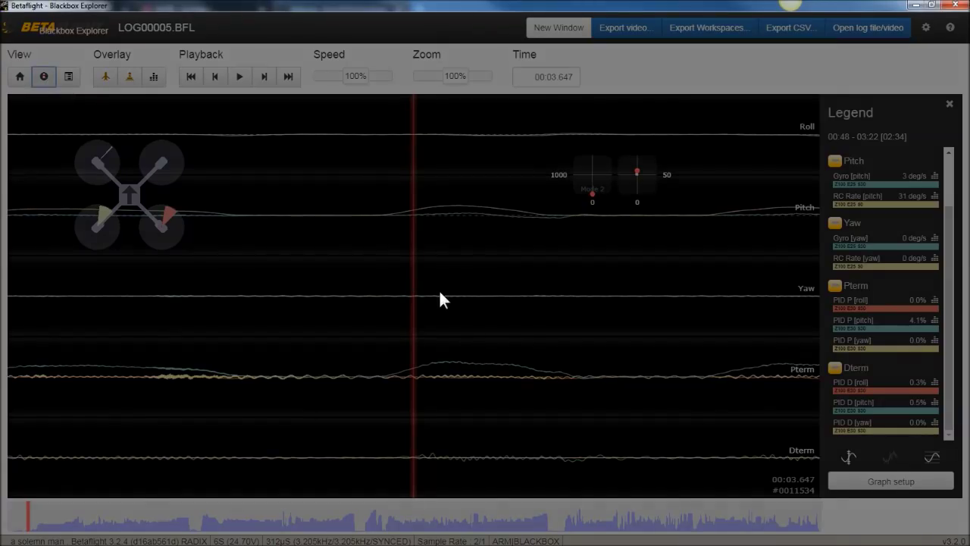
scroll(449, 315, "down", 3)
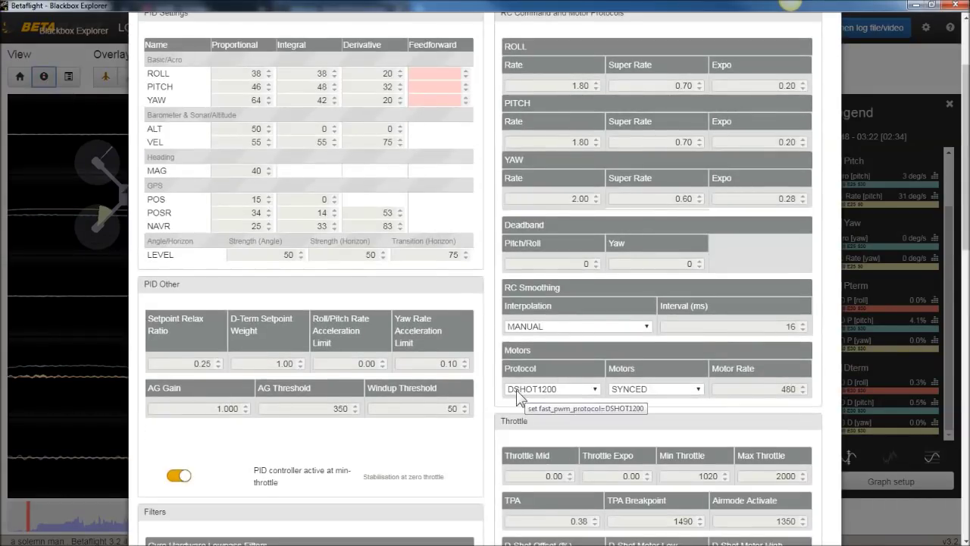
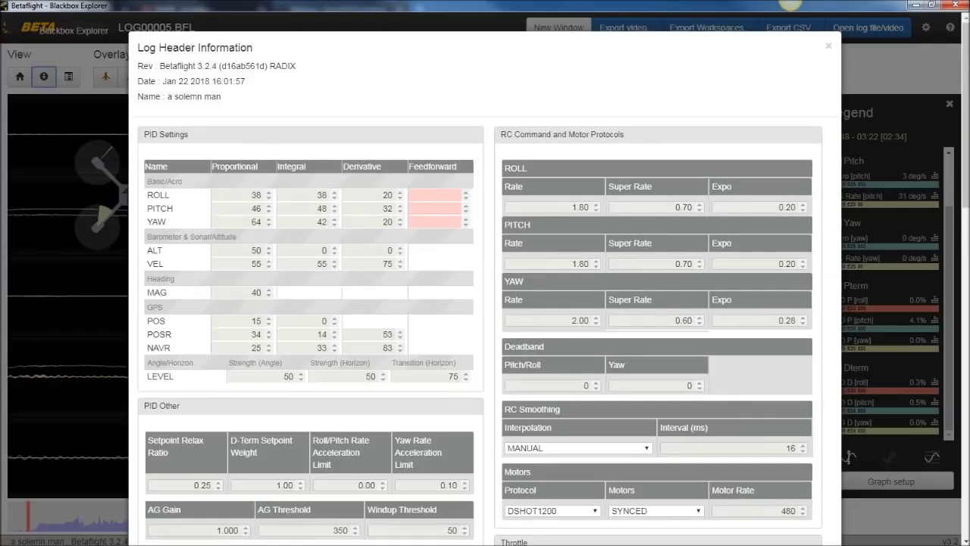
- Return to Betaflight Configurator and compare its mixer, system configuration, receiver and feature settings with the log header
key("alt+Tab")
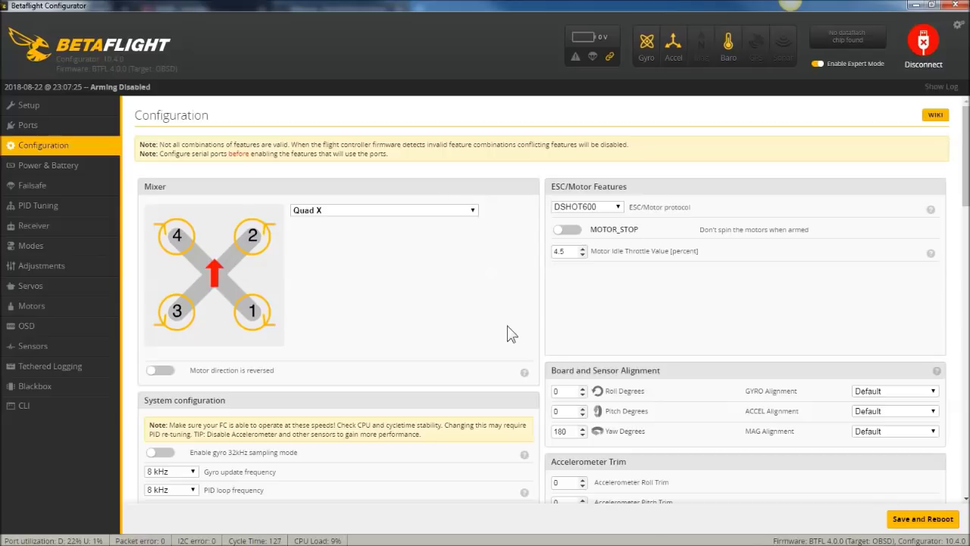
scroll(507, 325, "down", 1)
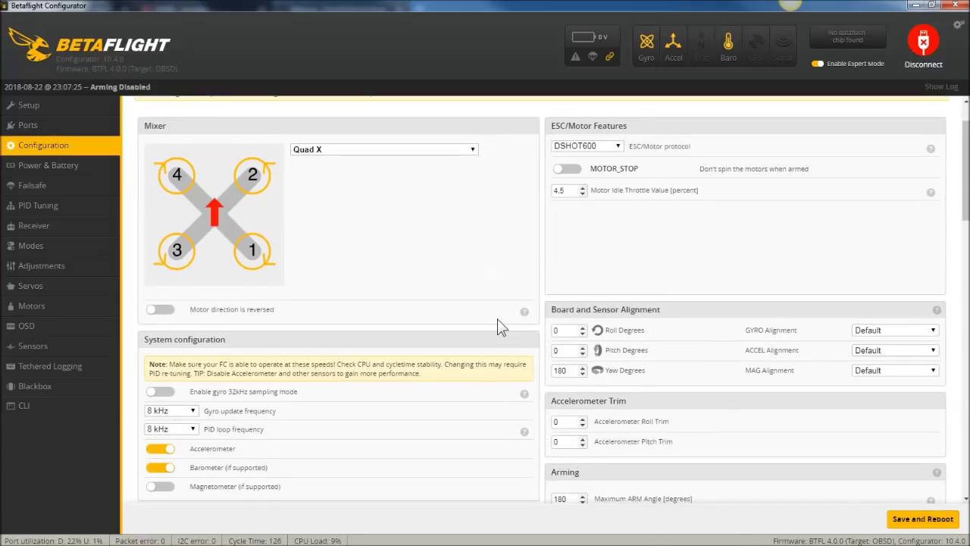
scroll(346, 247, "up", 1)
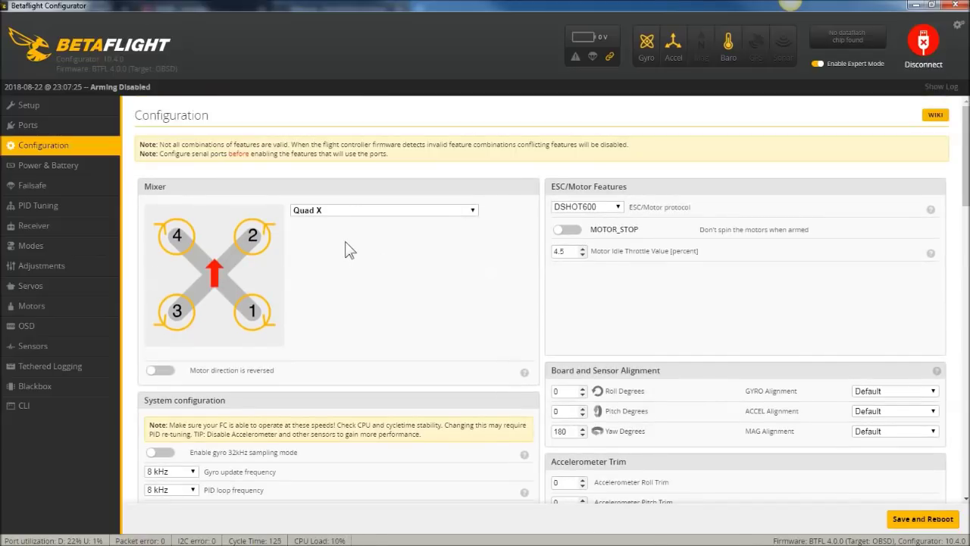
scroll(366, 272, "down", 1)
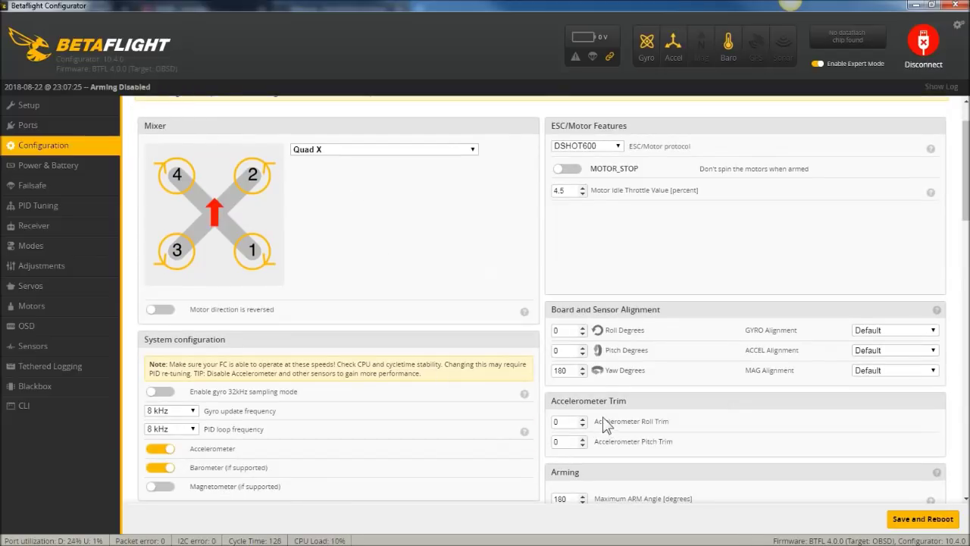
scroll(604, 419, "down", 5)
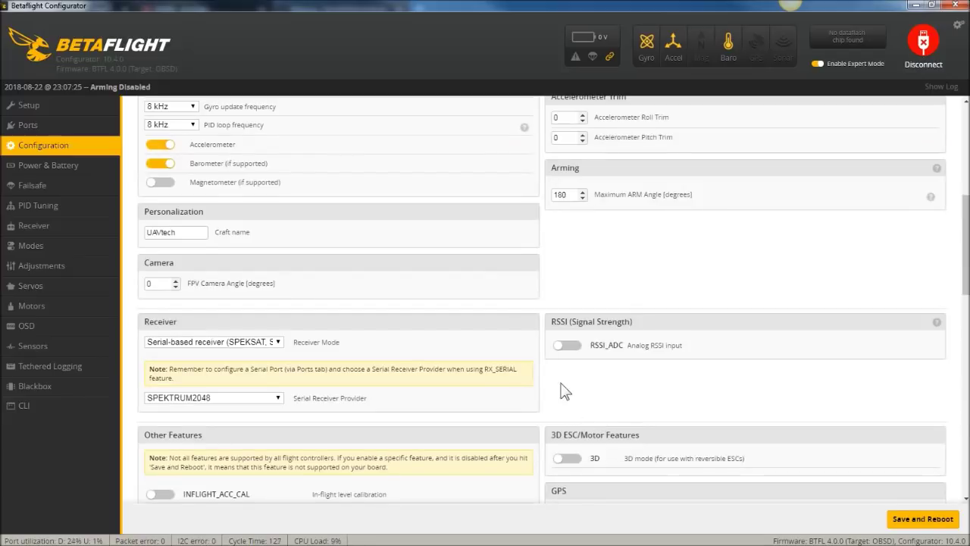
scroll(560, 382, "down", 1)
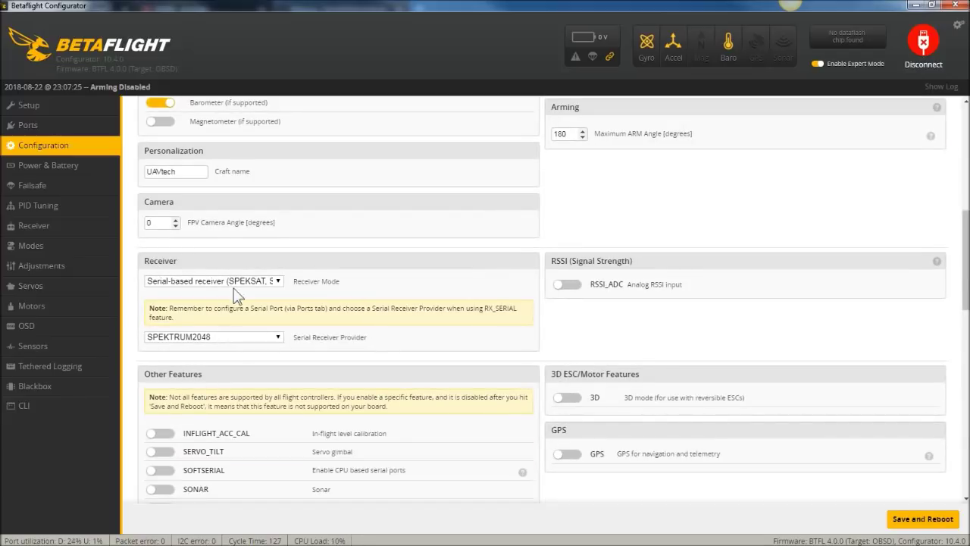
scroll(501, 389, "up", 3)
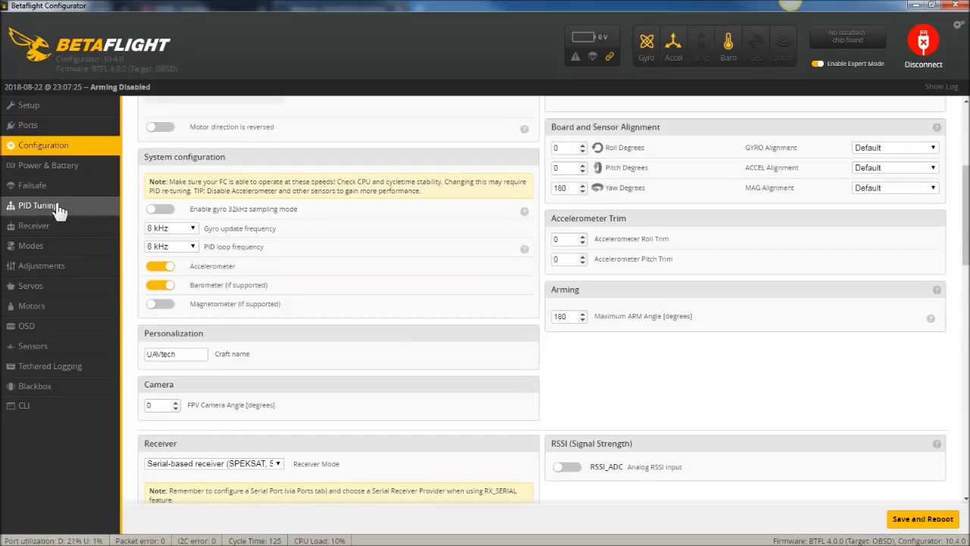
- Examine the PID Tuning settings, including the PID controller options, Anti Gravity, and TPA
left_click(45, 205)
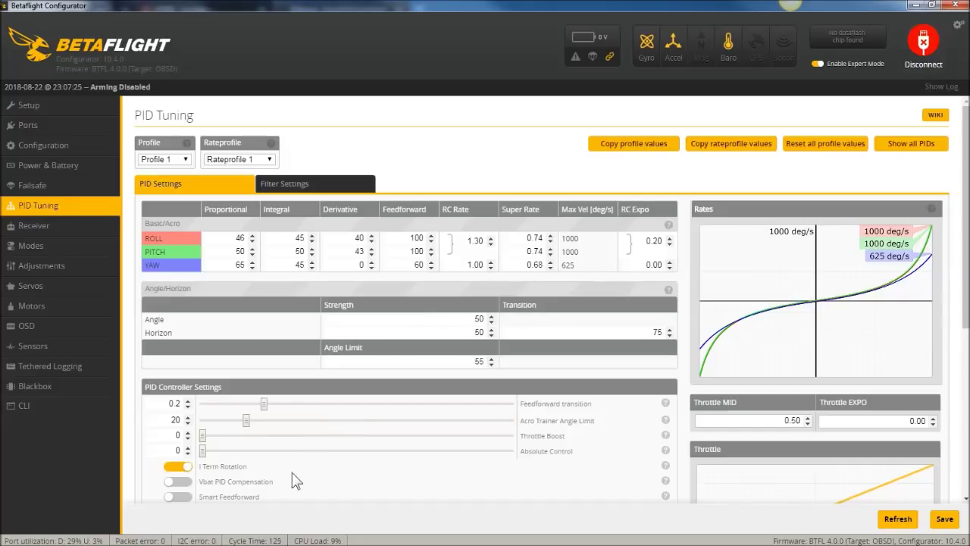
scroll(295, 474, "down", 2)
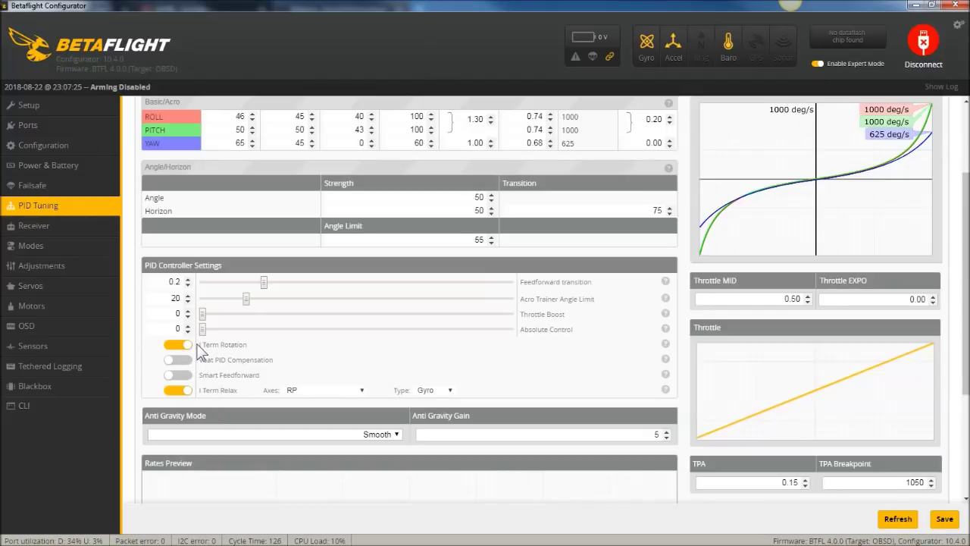
scroll(364, 350, "up", 1)
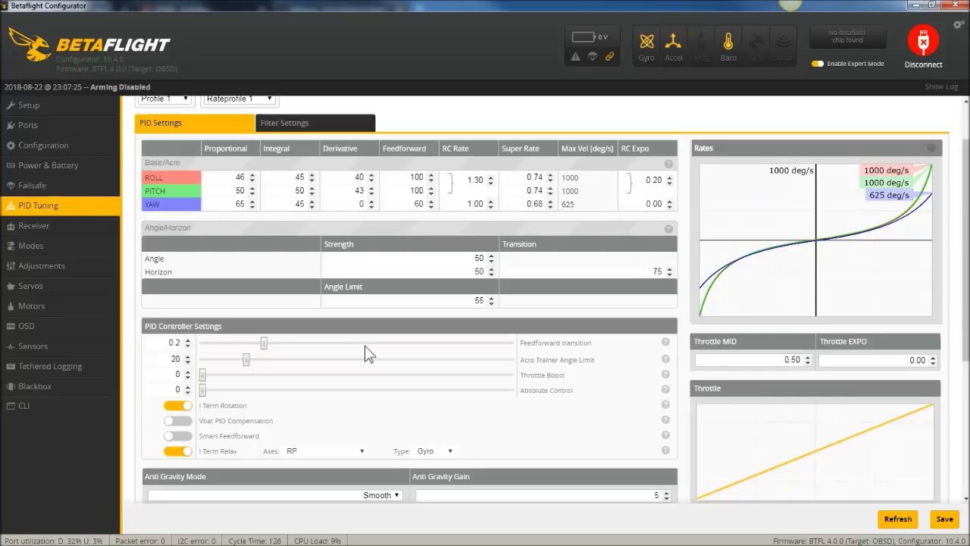
scroll(367, 354, "down", 2)
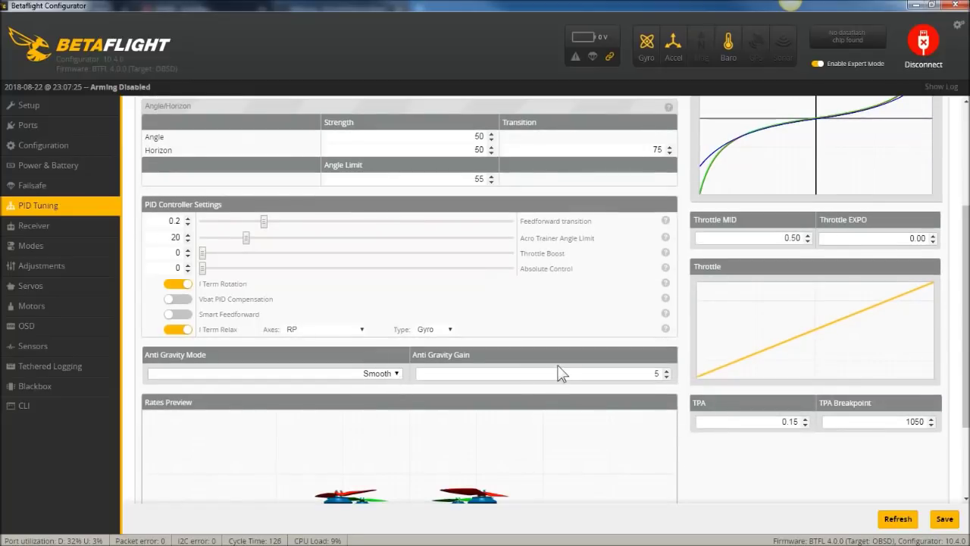
scroll(646, 426, "down", 1)
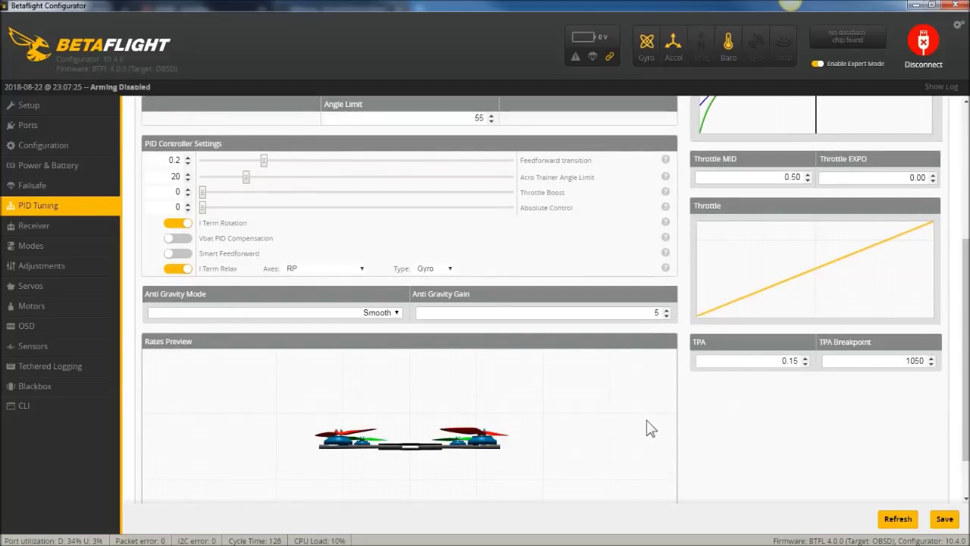
- Check the RC Smoothing options on the Receiver page and return to the PID Tuning settings
left_click(43, 232)
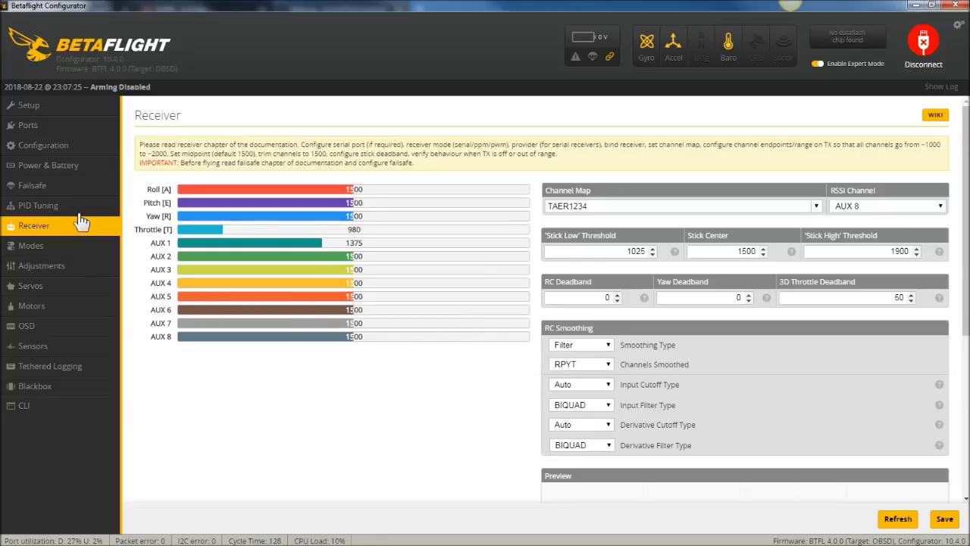
left_click(53, 212)
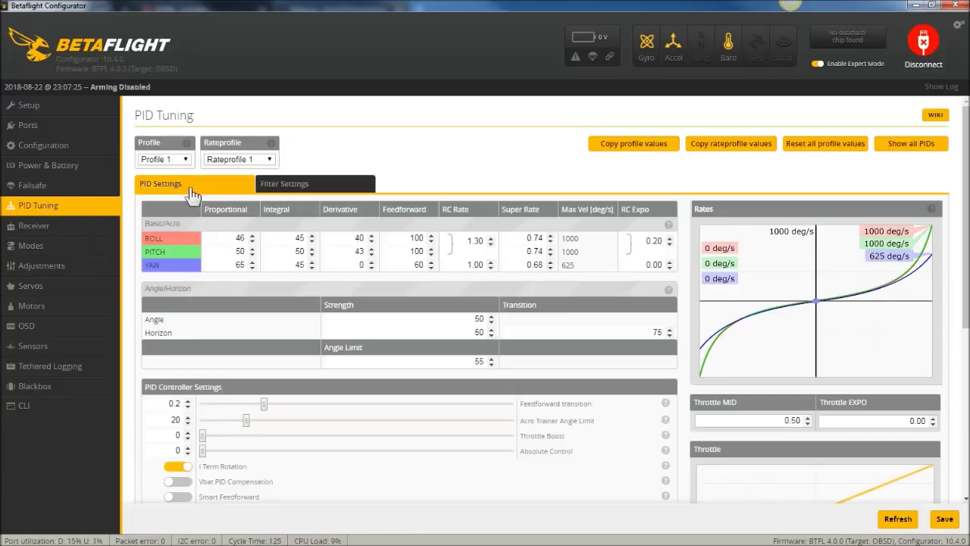
- Turn off the D Term notch filter in the filter settings
left_click(275, 185)
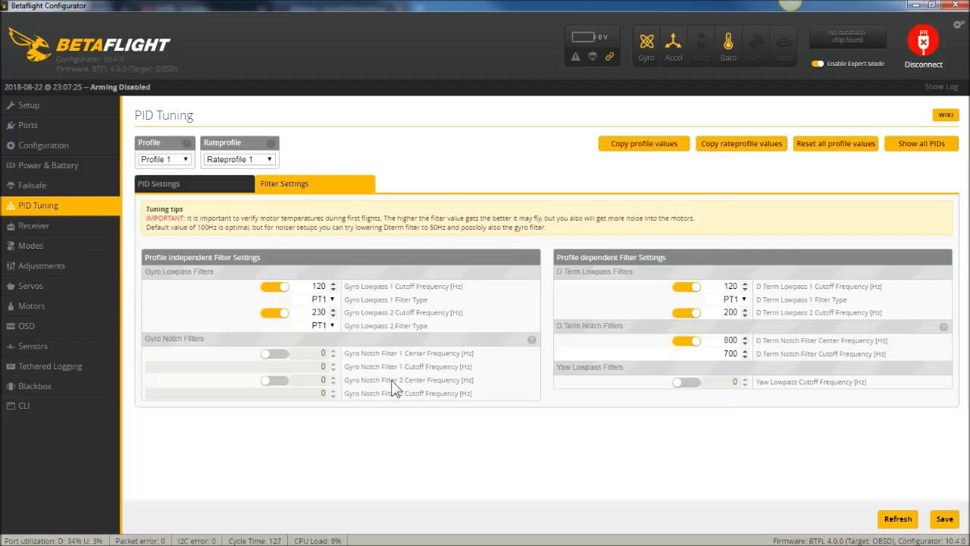
left_click(689, 341)
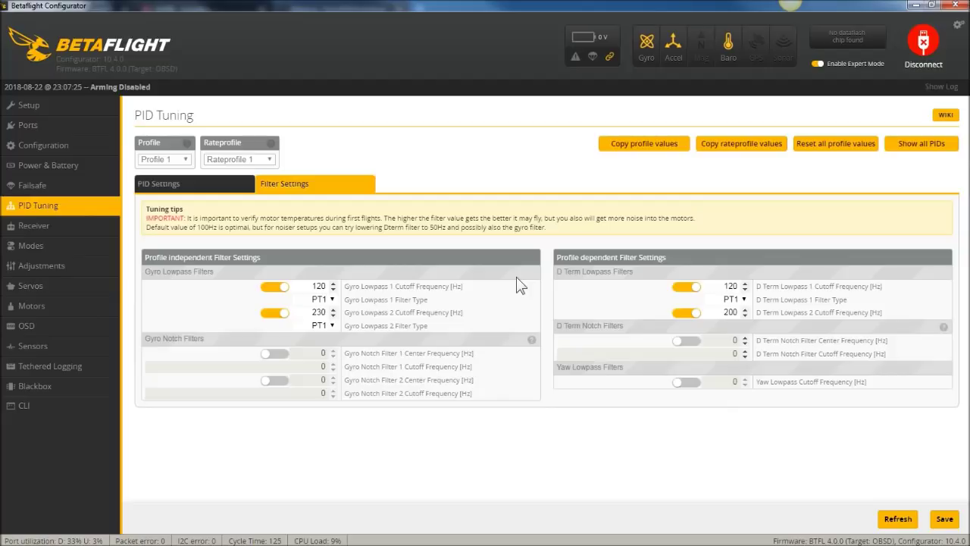
- Recheck the PID controller settings and return to the filter settings
left_click(221, 186)
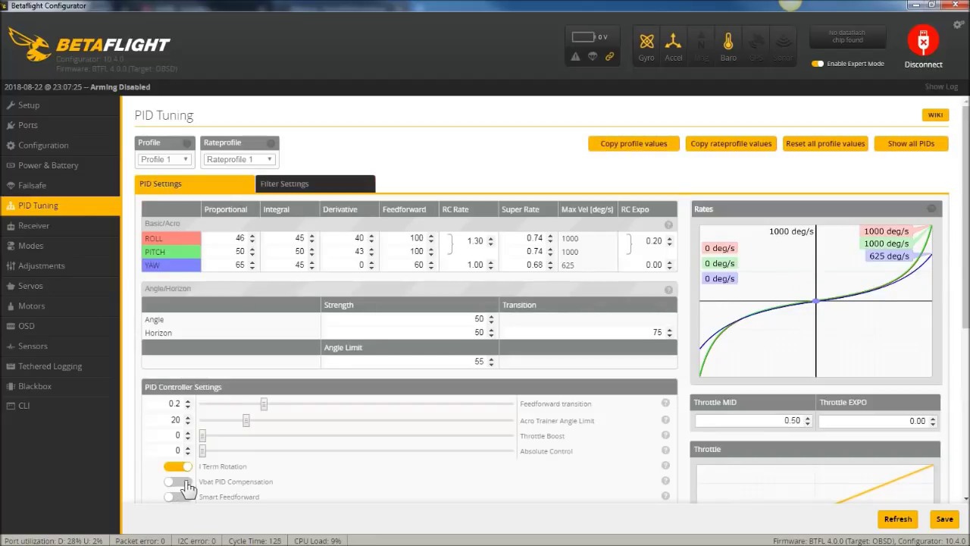
scroll(187, 489, "down", 1)
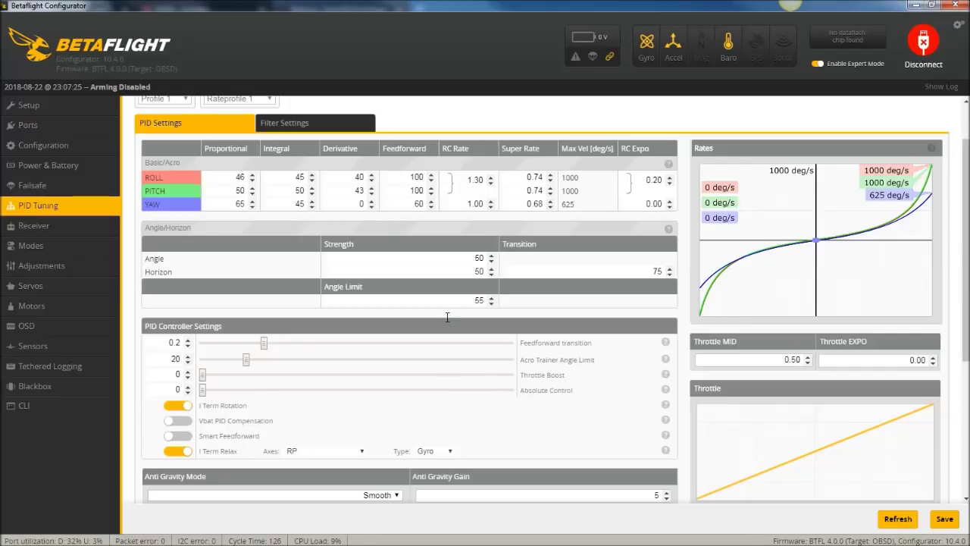
left_click(342, 125)
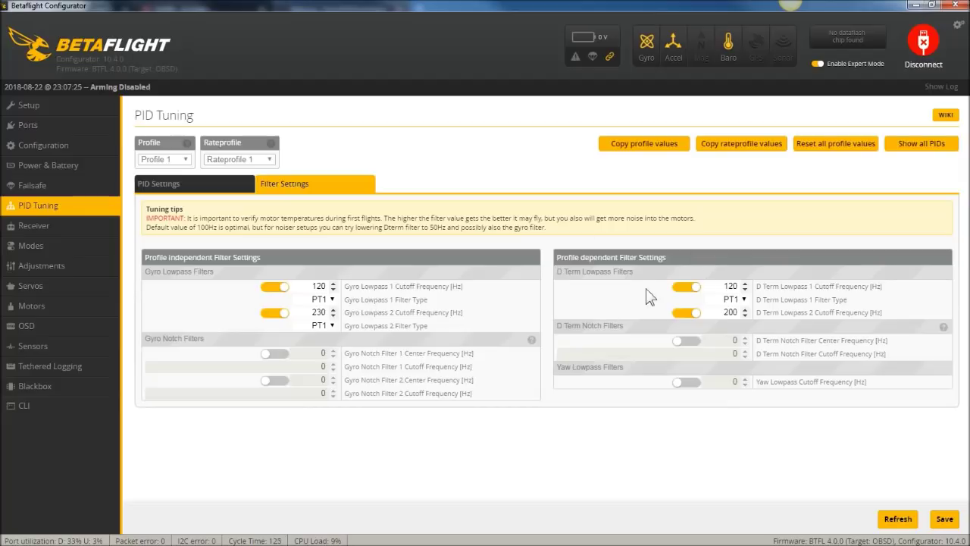
- Compare the Gyro and D Term Lowpass 1 cutoffs with the gyro and D-term filters in the Blackbox Explorer log header
left_click_drag(309, 286, 350, 292)
left_click_drag(723, 286, 764, 289)
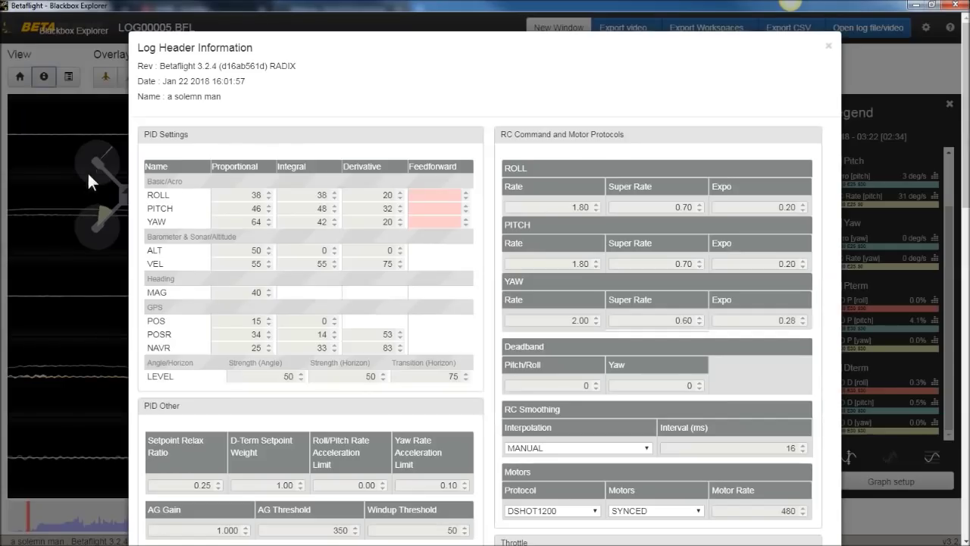
scroll(174, 165, "down", 5)
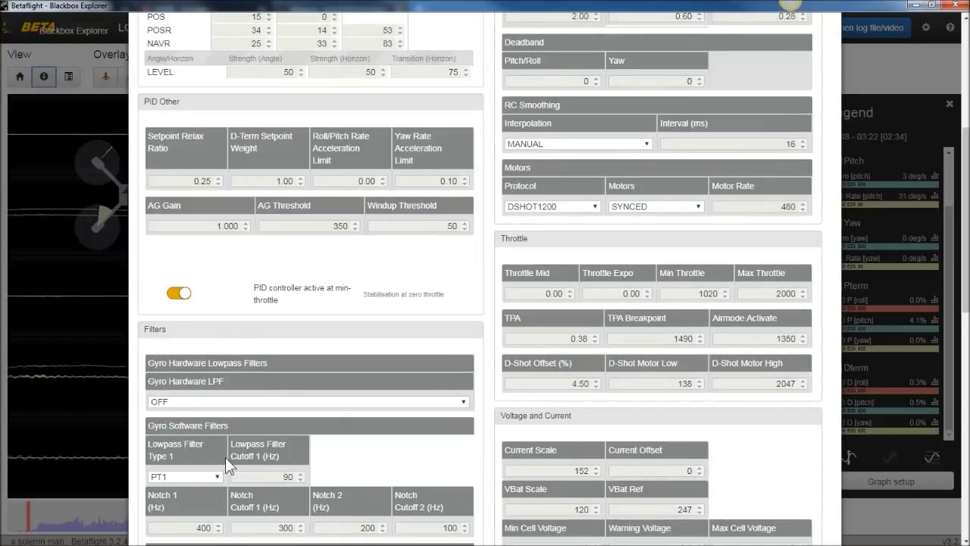
scroll(225, 457, "down", 1)
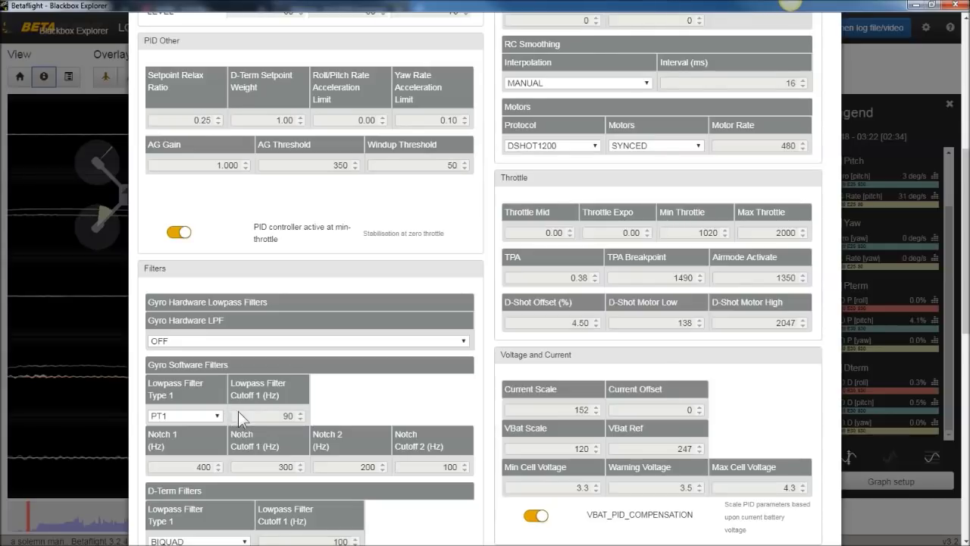
scroll(228, 450, "down", 2)
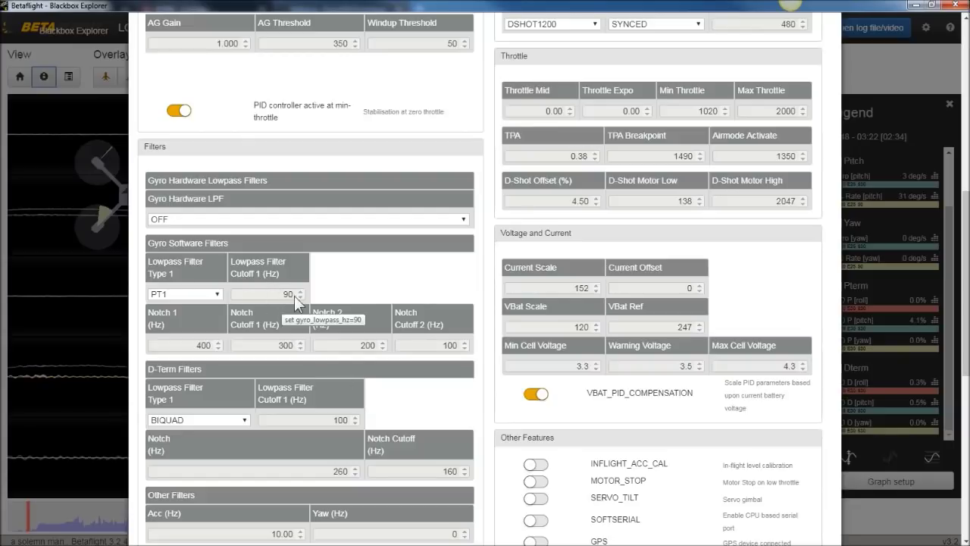
- Return to Betaflight Configurator and switch the Gyro Lowpass 2 filter off and back on
left_click(897, 201)
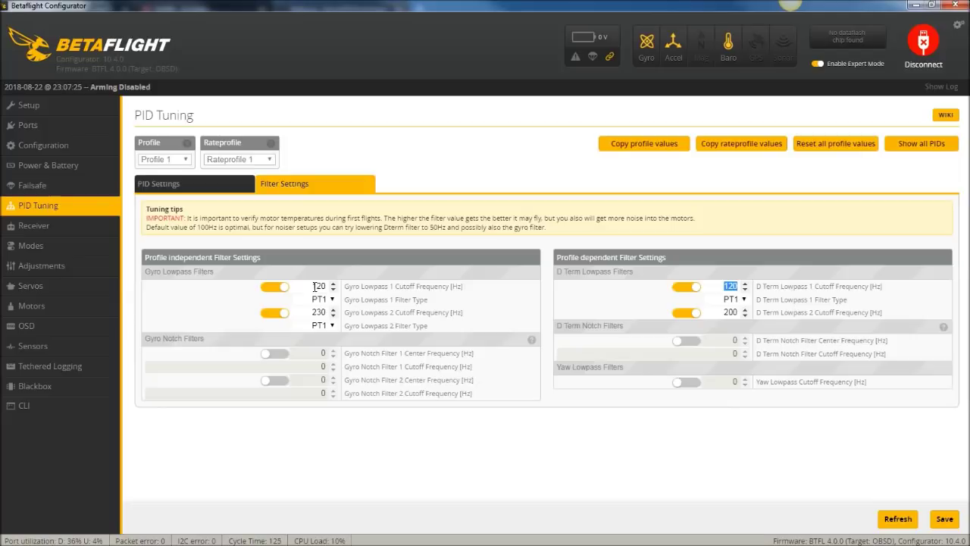
left_click(279, 319)
left_click(279, 319)
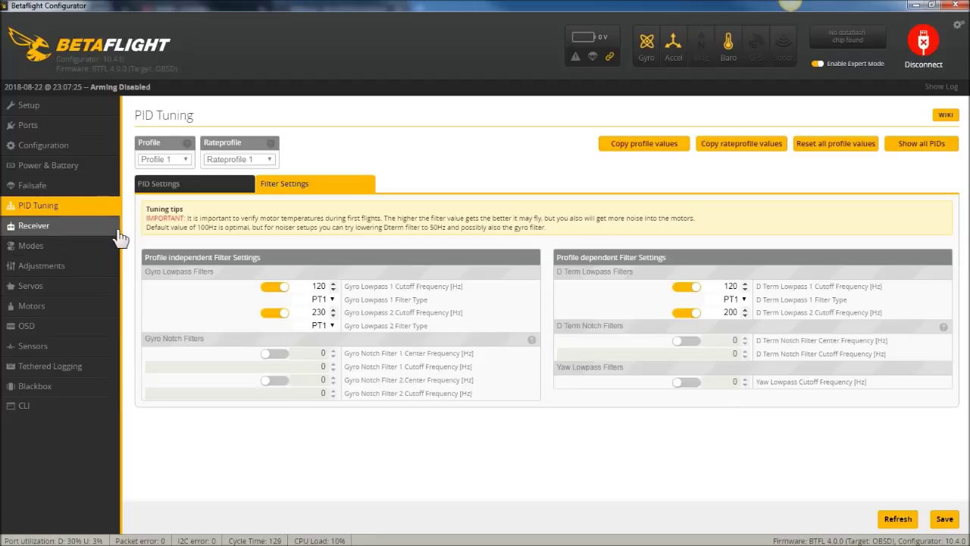
- Look through the PID, Receiver and OSD settings, and query the debug settings in the CLI with "get debug"
left_click(157, 185)
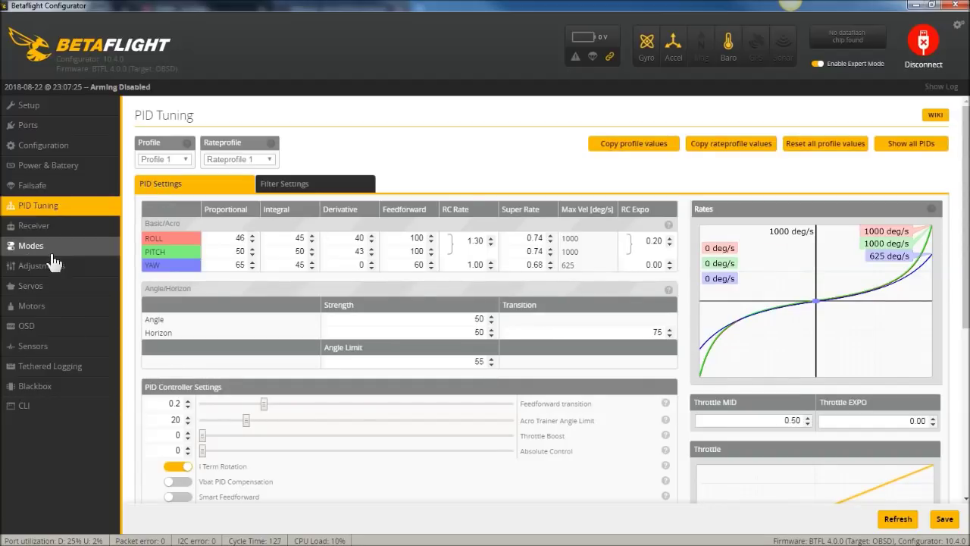
left_click(60, 232)
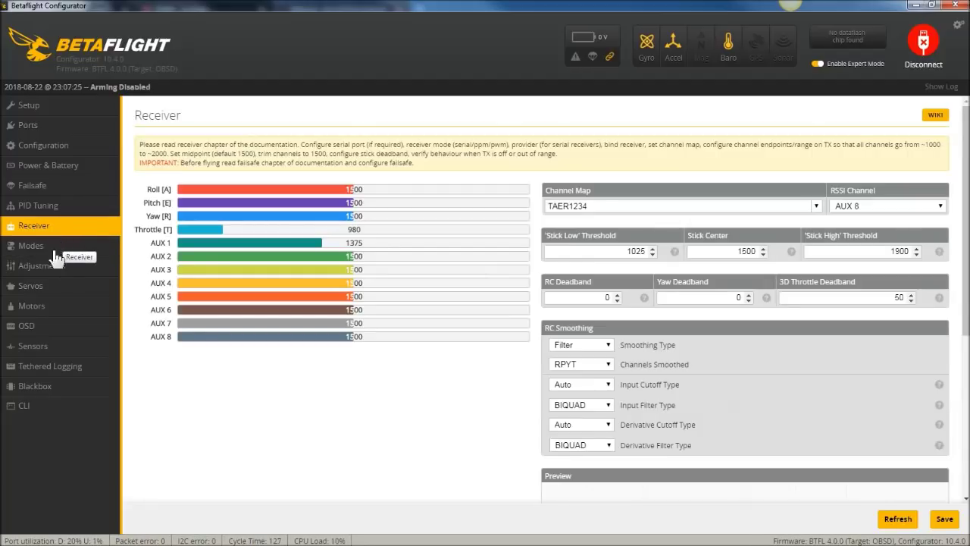
left_click(31, 326)
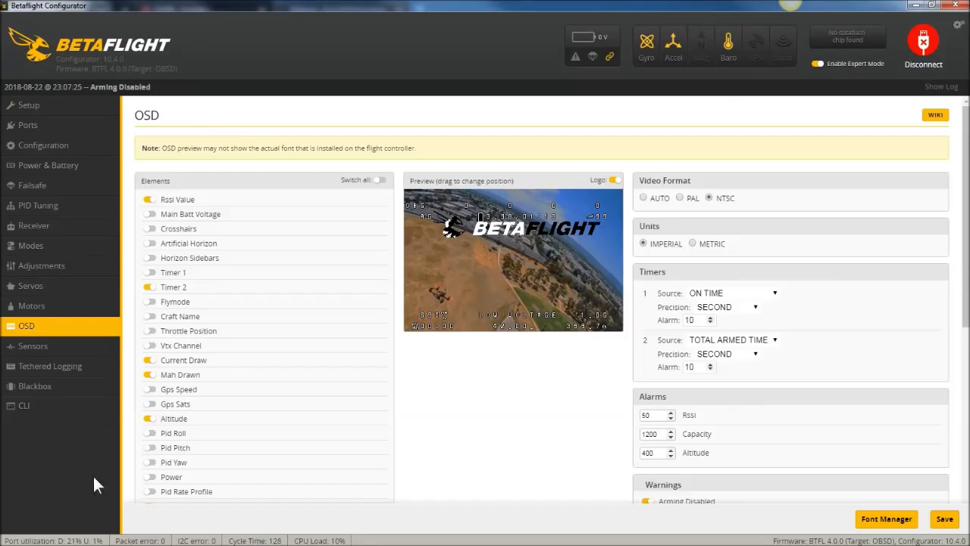
left_click(76, 409)
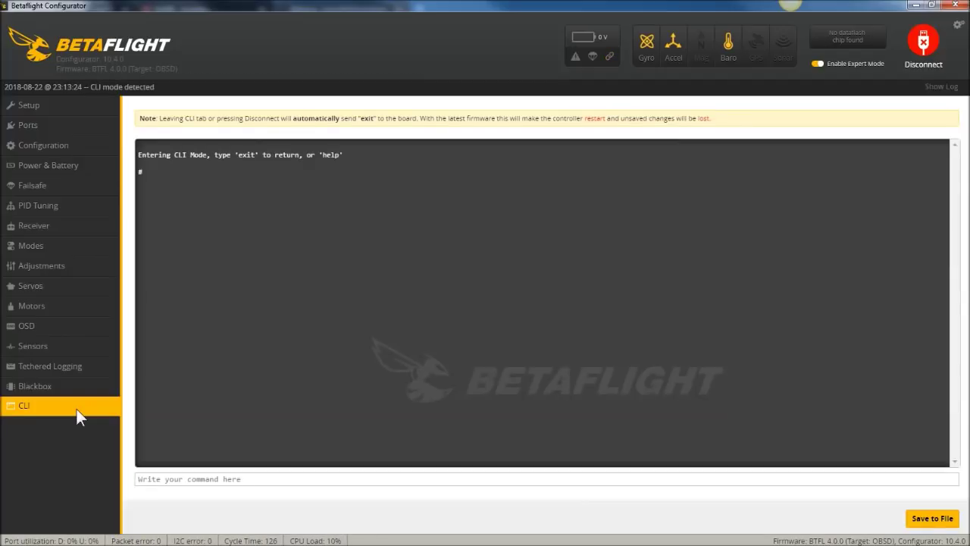
type("get debug")
key("Return")
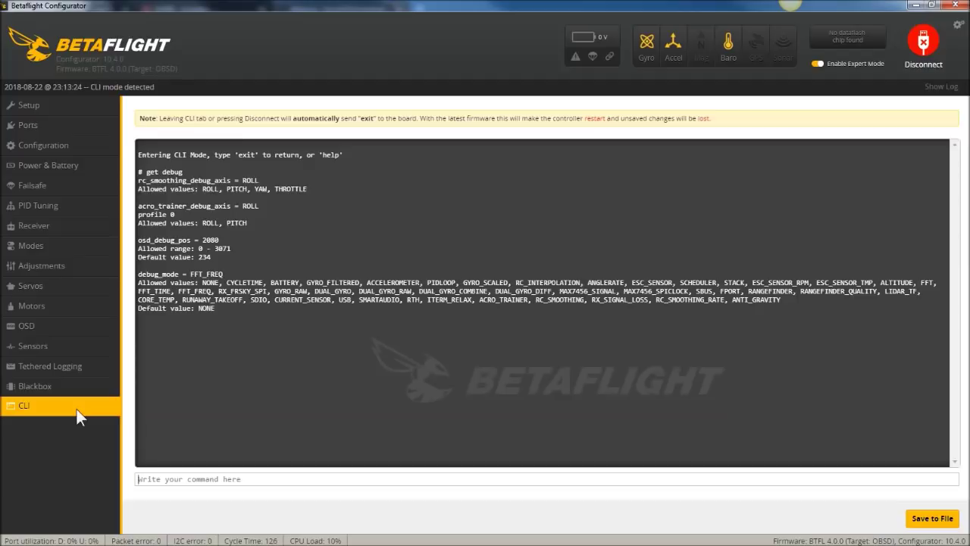
- Set debug_mode to fft_freq in the CLI and save the configuration
type("set debug_mode=fft_freq")
key("Return")
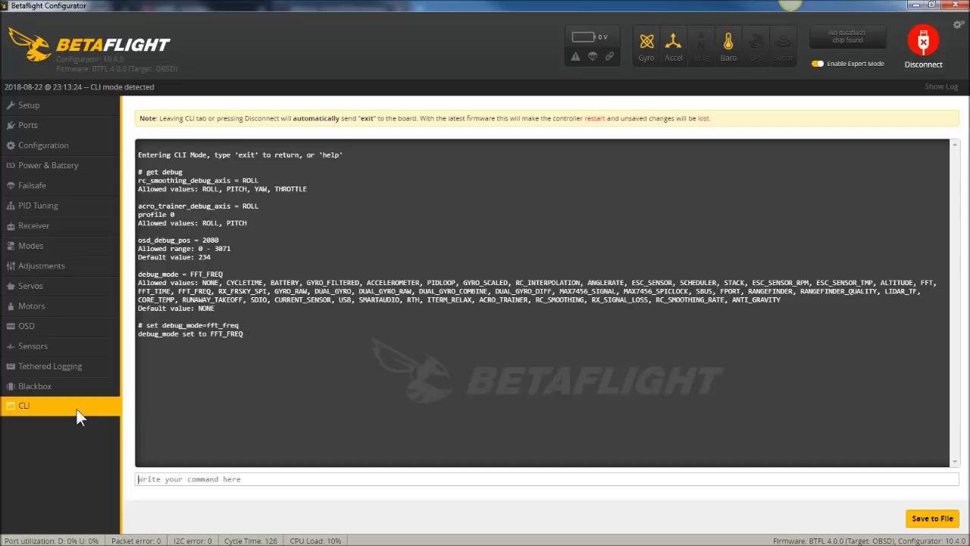
type("save")
key("Return")
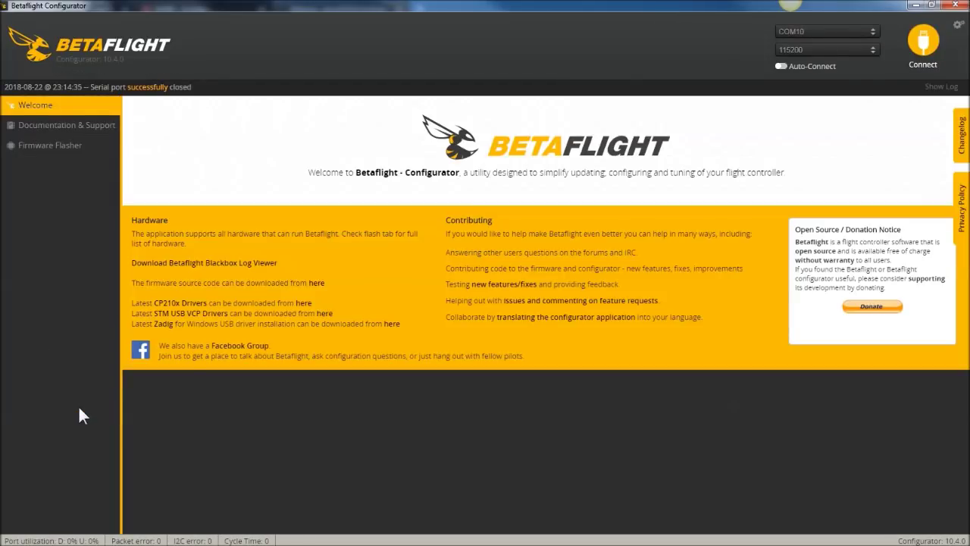
- Reconnect to the flight controller and check the debug_mode value in the CLI with "get debug"
left_click(934, 46)
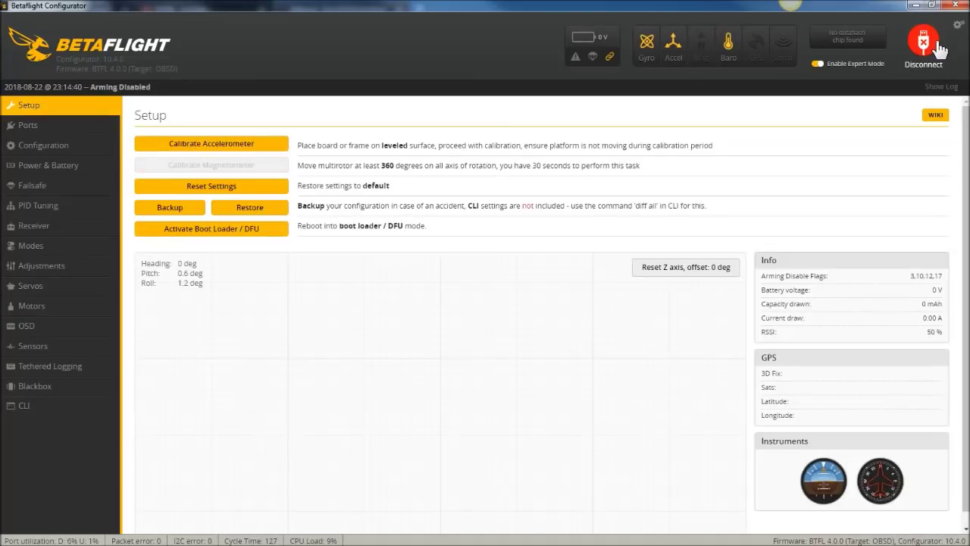
left_click(69, 408)
type("get debug")
key("Return")
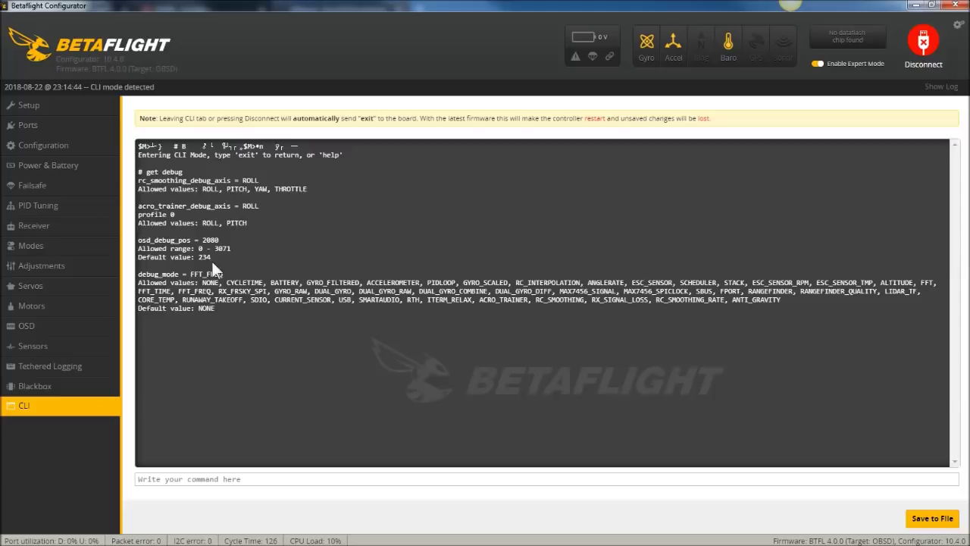
left_click_drag(228, 273, 139, 276)
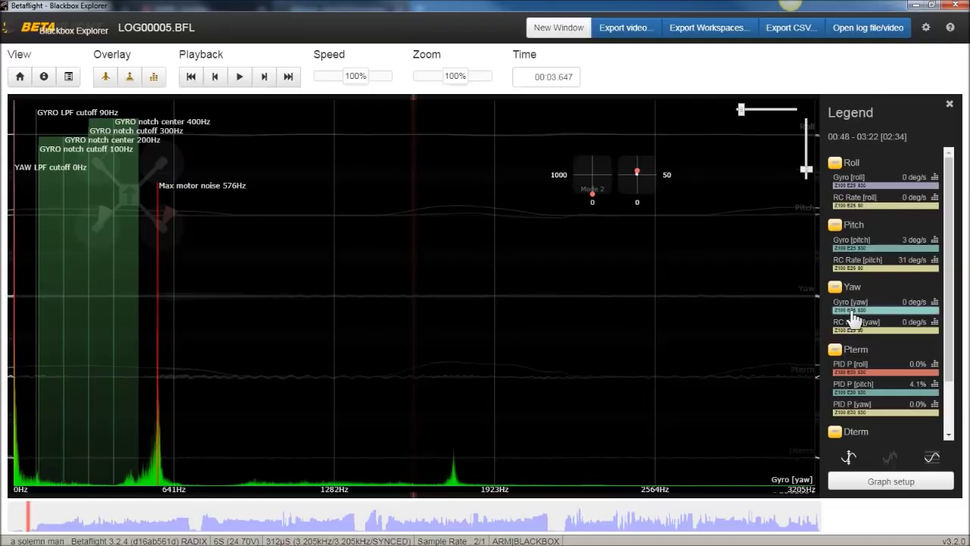
- Examine the gyro roll, pitch and yaw spectra in Blackbox Explorer and the noise and response plots in Windows Photo Viewer
left_click(872, 188)
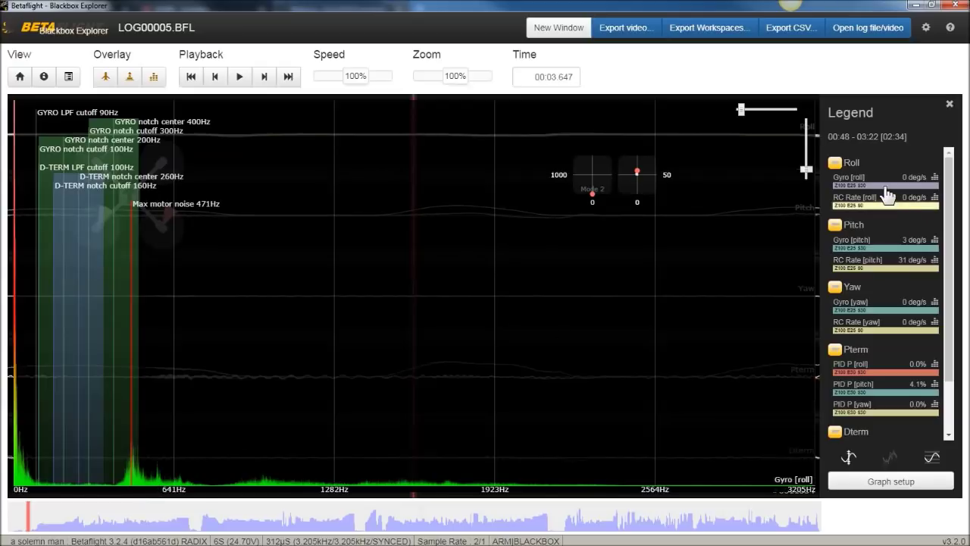
left_click(872, 250)
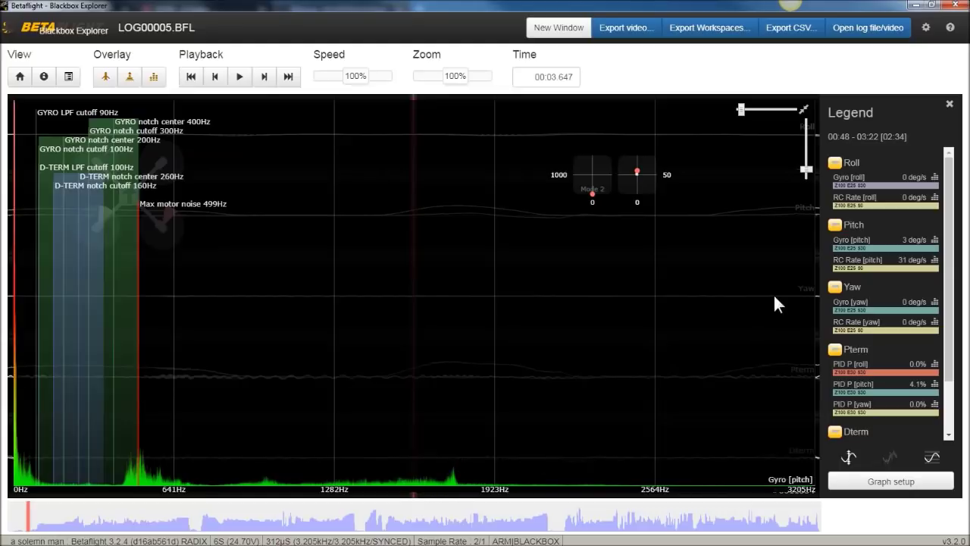
left_click(868, 319)
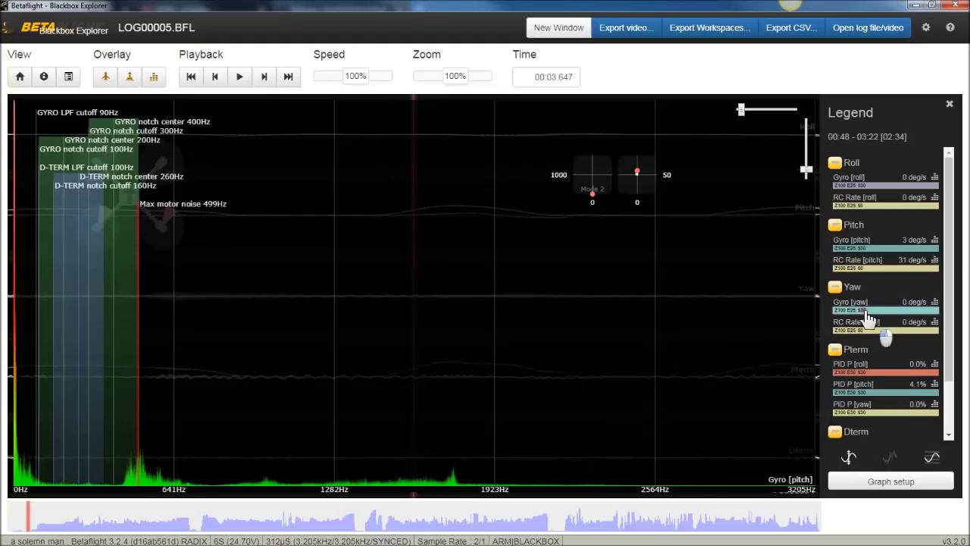
left_click(868, 318)
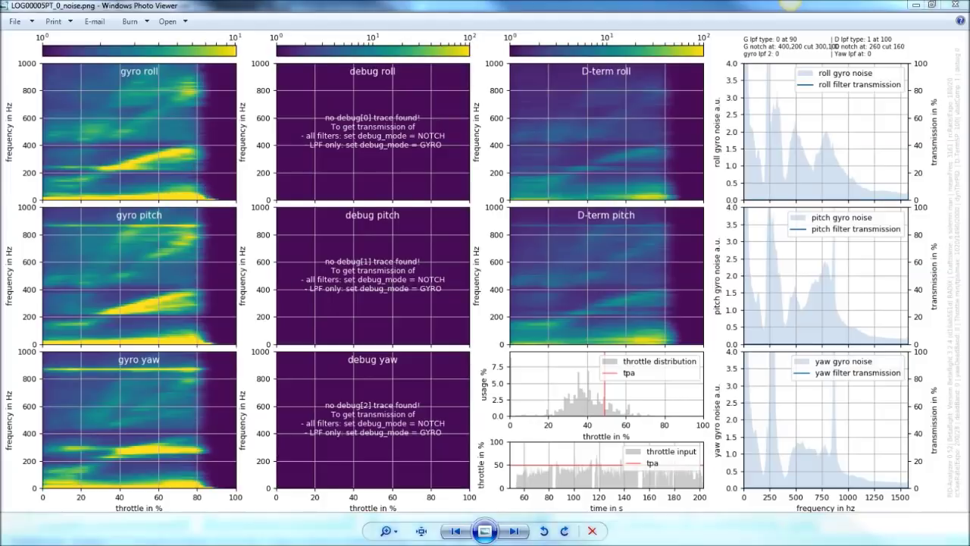
key("Right")
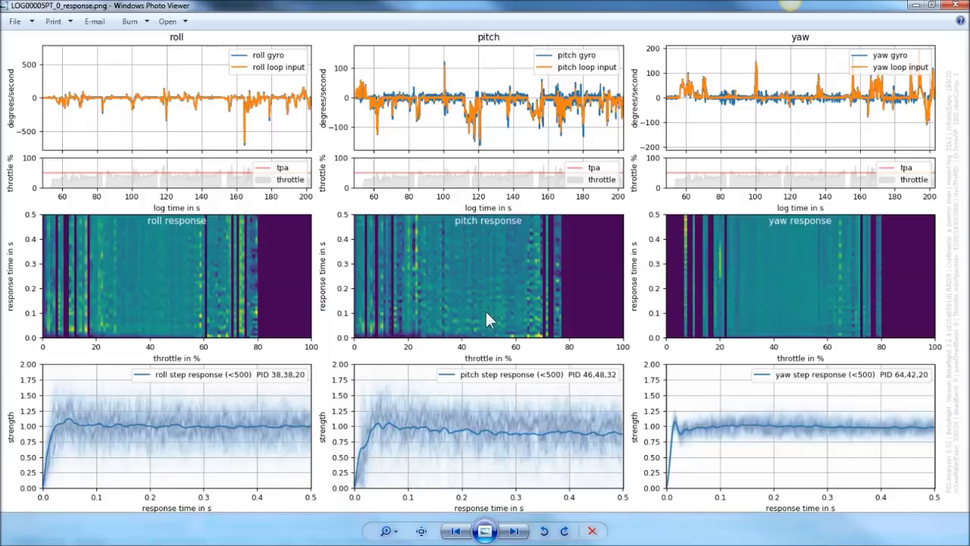
- Return to Betaflight Configurator and set the Angle Limit to 65 in the PID settings
key("alt+Tab")
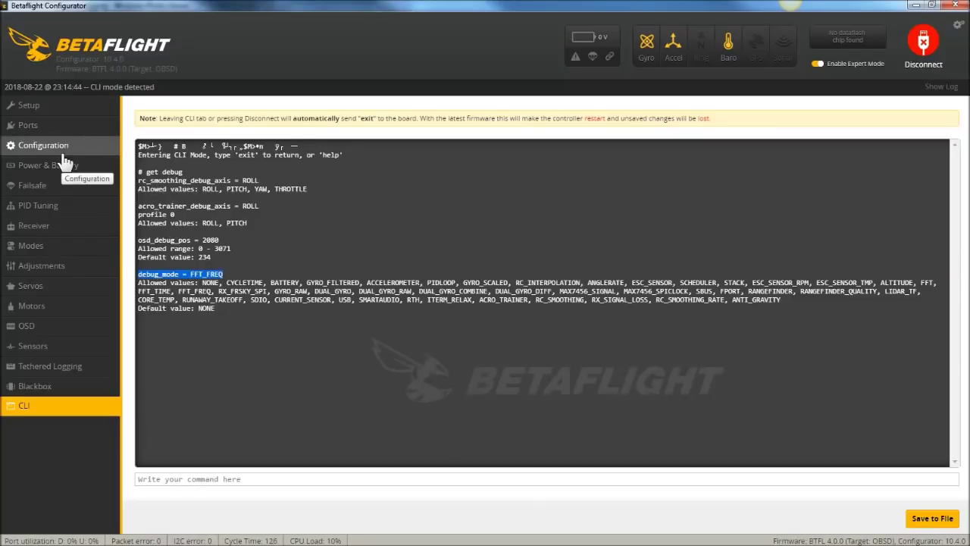
left_click(43, 244)
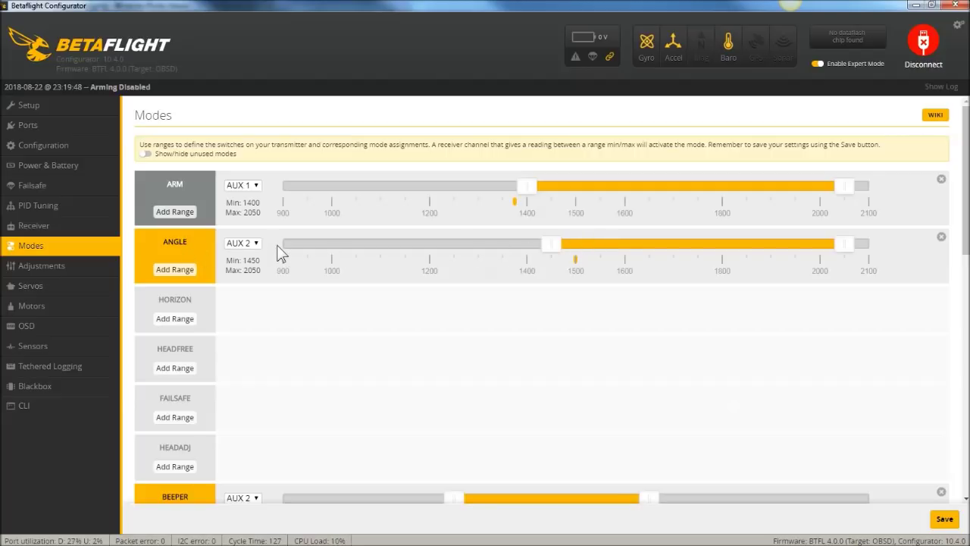
left_click(63, 153)
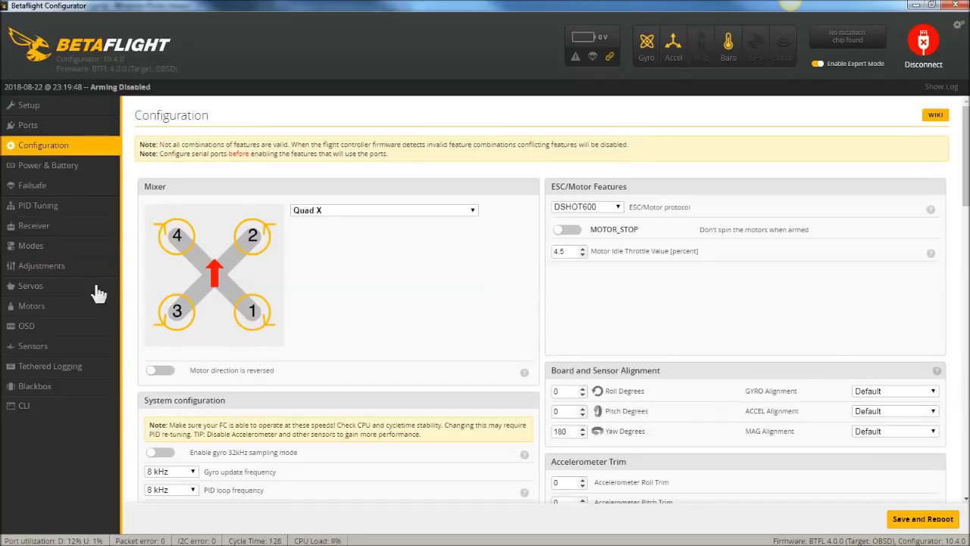
left_click(62, 204)
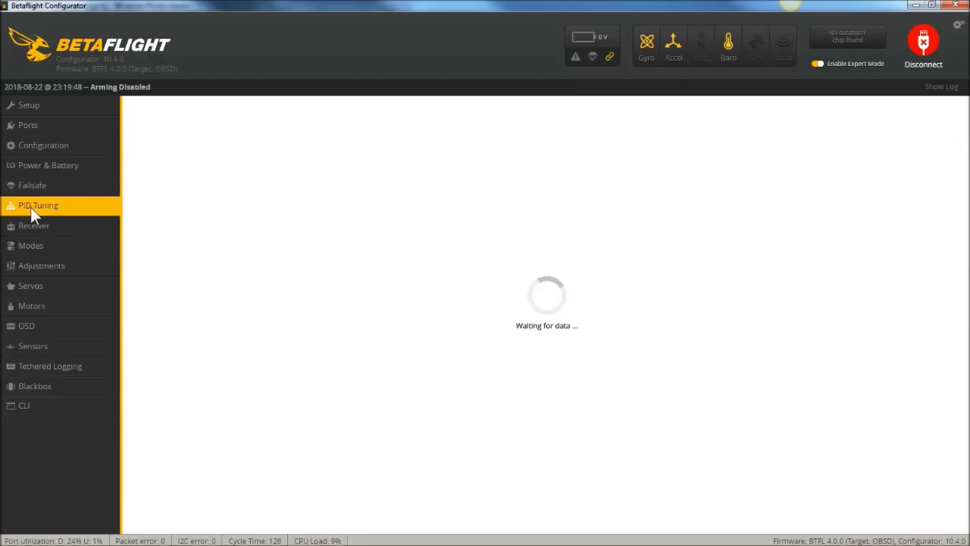
double_click(476, 362)
scroll(479, 365, "up", 5)
scroll(479, 363, "up", 5)
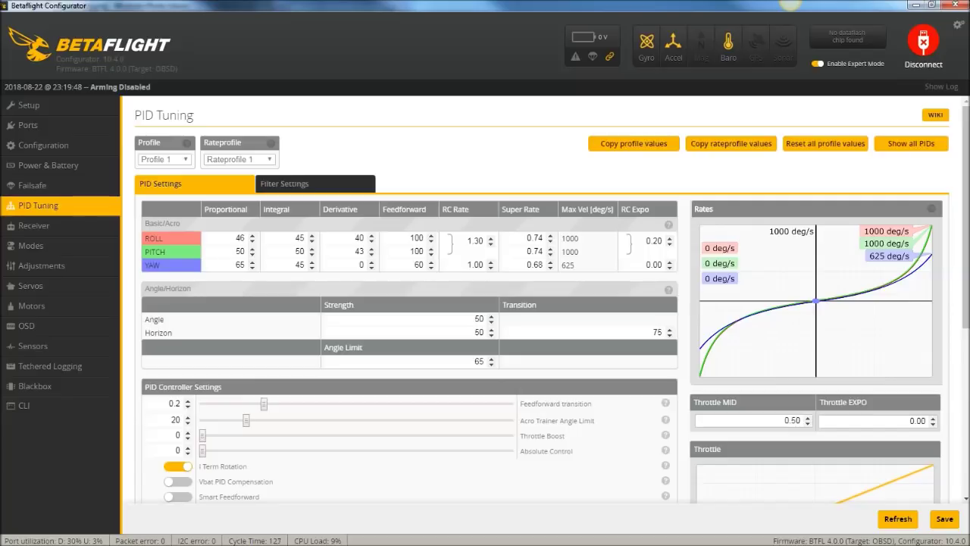
- Check the BrainFPV Betaflight releases page on GitHub in the browser and return to Betaflight Configurator
key("alt+Tab")
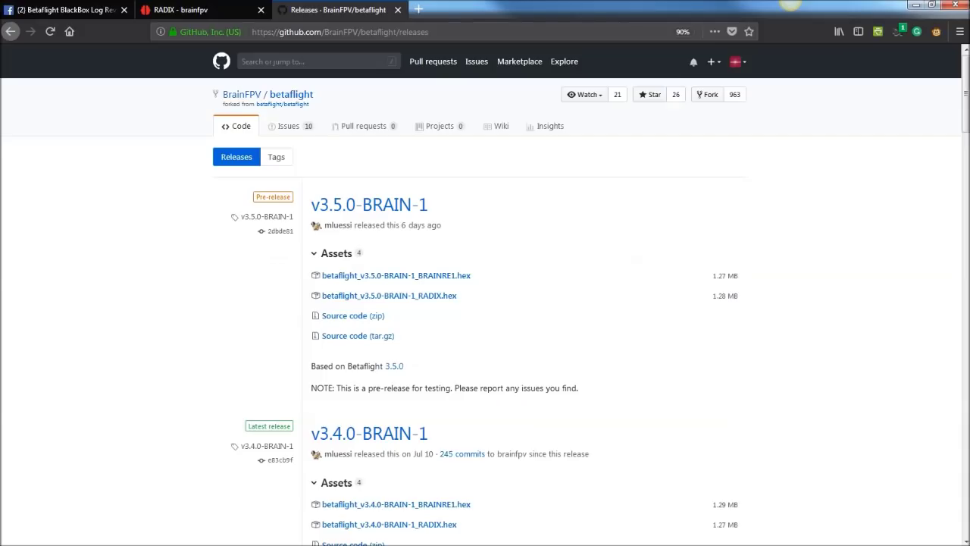
key("alt+Tab")
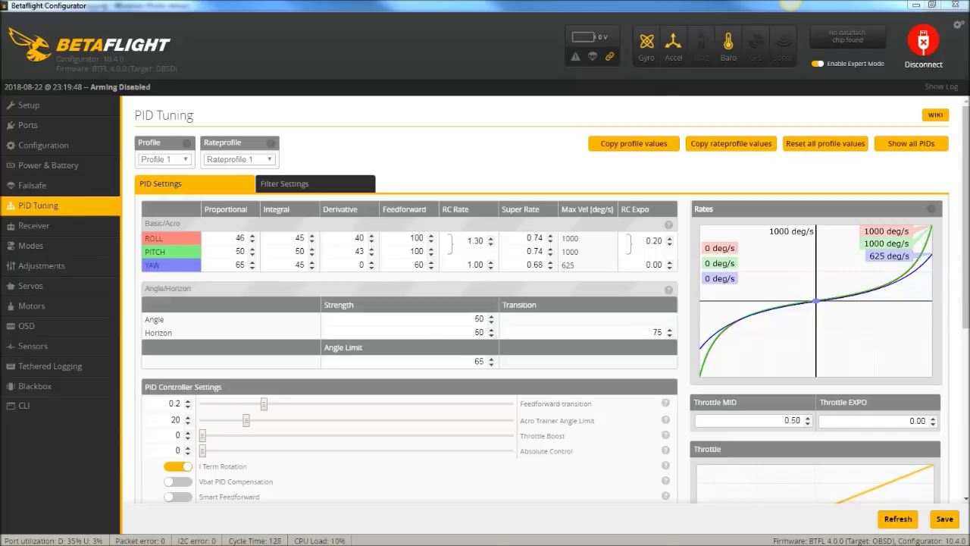
- Switch to Blackbox Explorer and examine the roll PID error, gyro and PID sum traces around 02:11
key("alt+Tab")
key("Right")
key("Left")
key("Right")
key("Left")
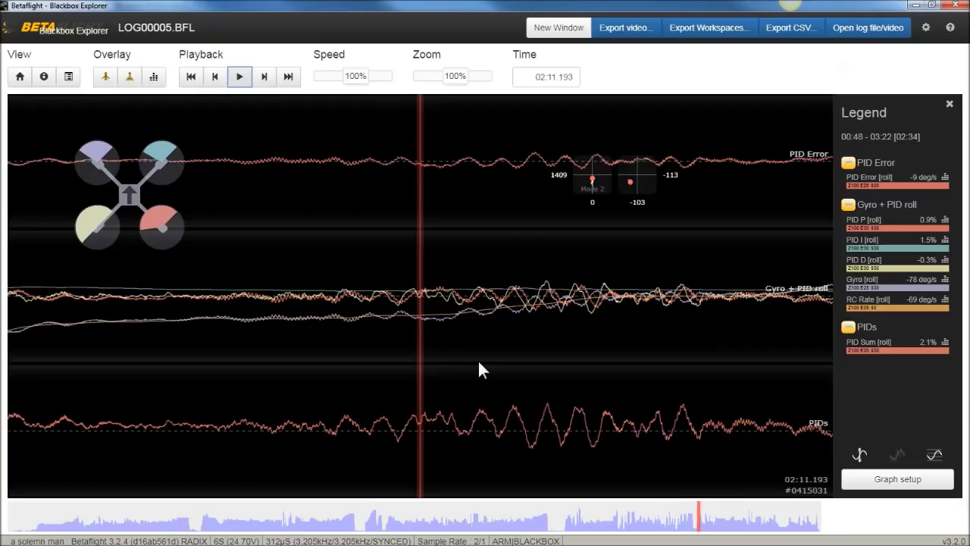
scroll(503, 372, "up", 2)
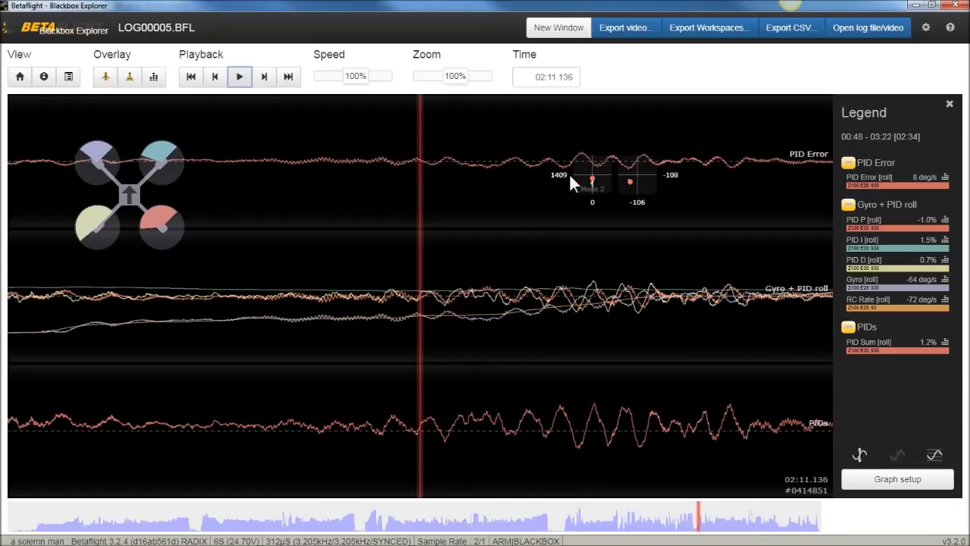
scroll(660, 371, "down", 3)
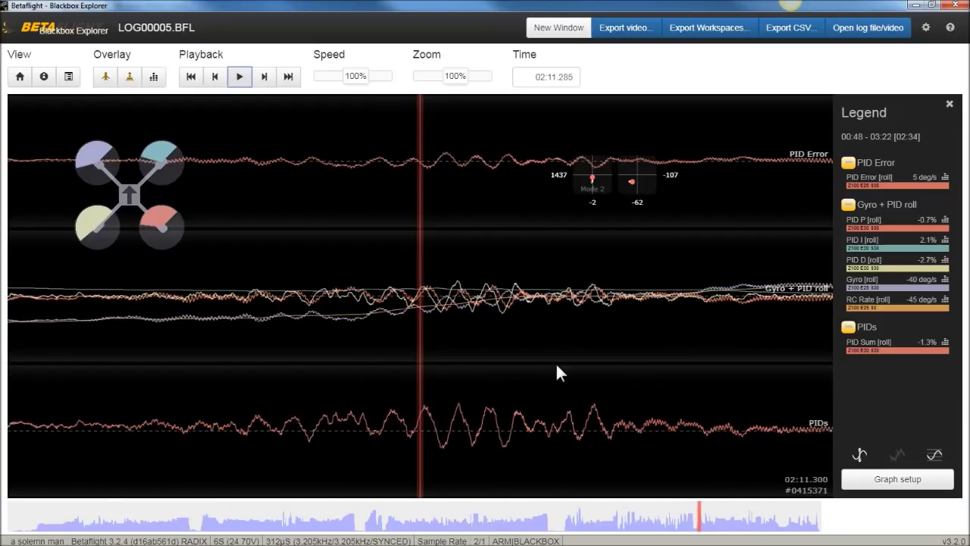